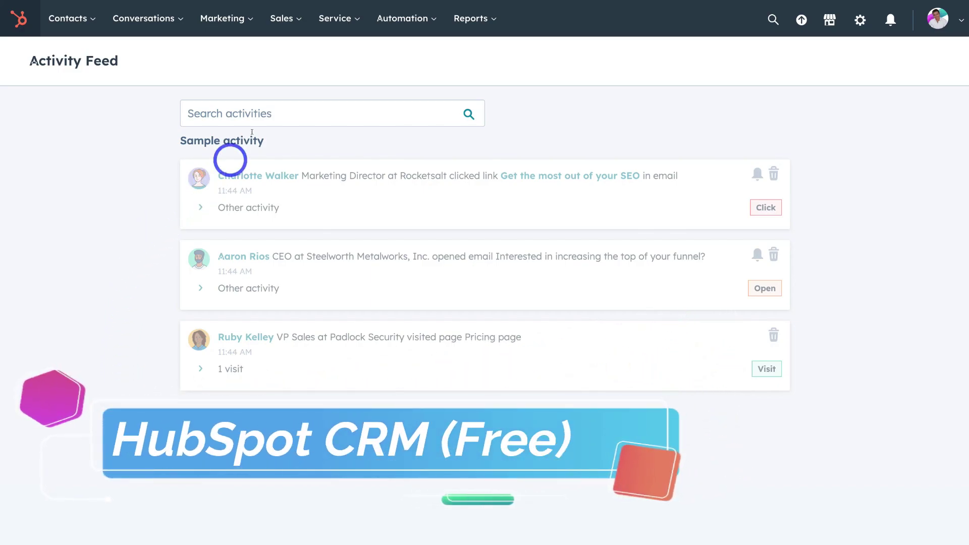
- Go to the sales tasks page and start a new task titled "JJK Limited Onboarding"
{"action": "left_click", "coordinate": [285, 19]}
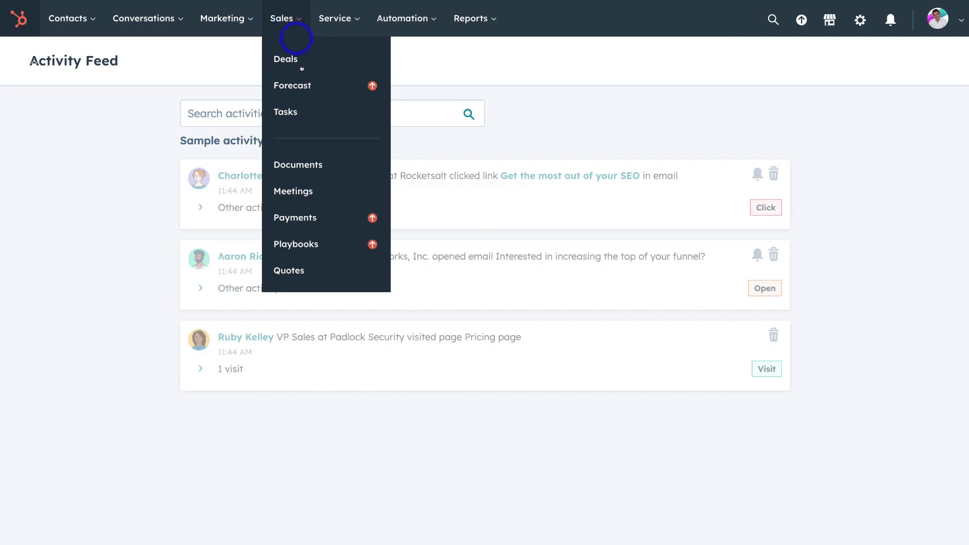
{"action": "left_click", "coordinate": [342, 112]}
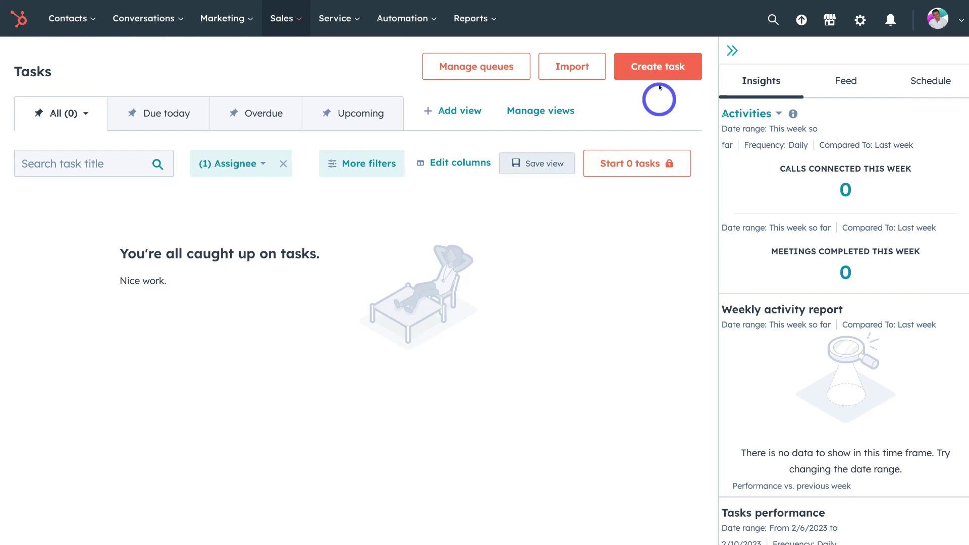
{"action": "left_click", "coordinate": [664, 69]}
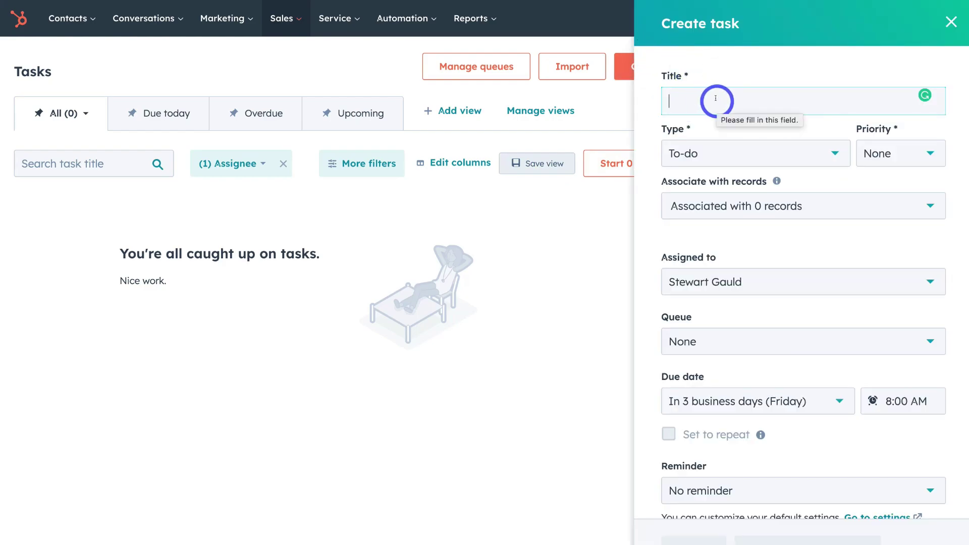
{"action": "type", "text": "JJK Limited Onboarding"}
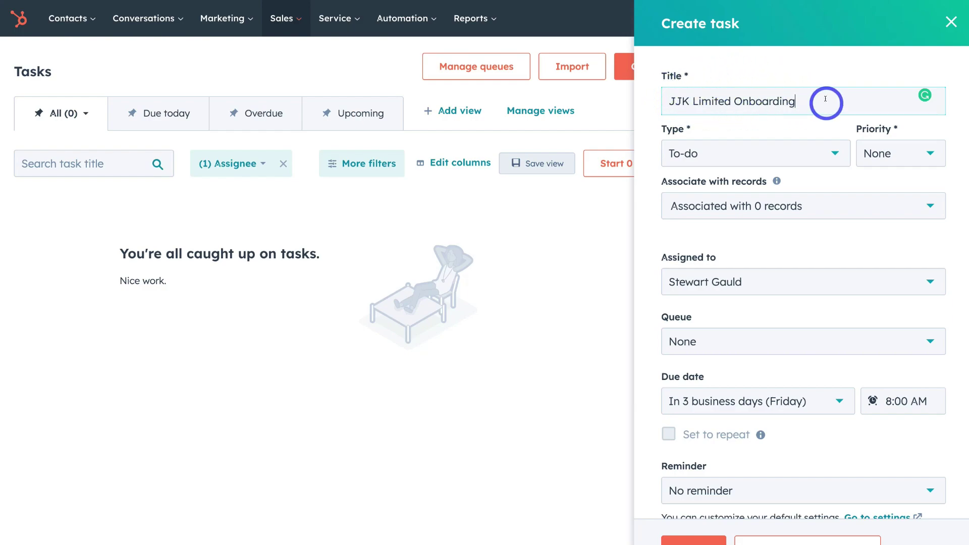
- Set the new task's type to To-do and its priority to Medium
{"action": "left_click", "coordinate": [816, 156]}
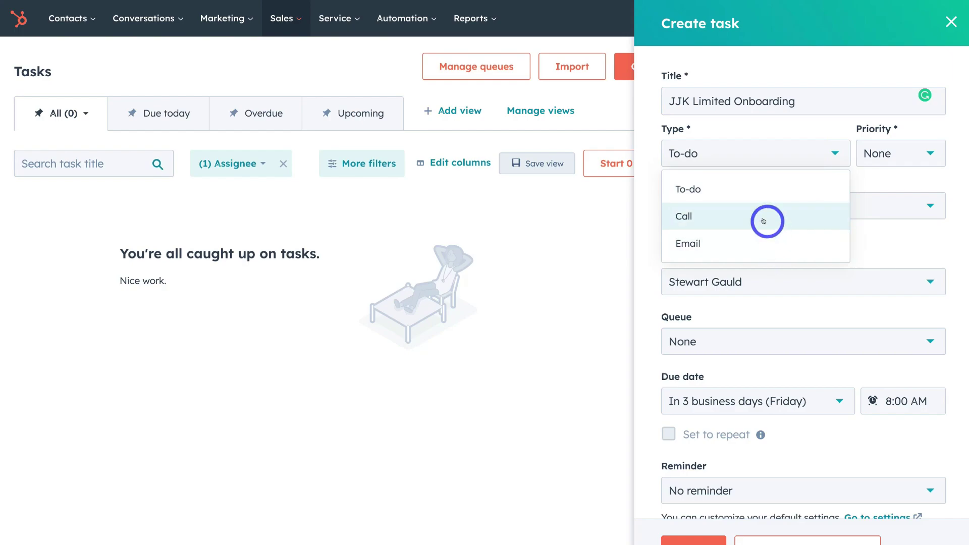
{"action": "left_click", "coordinate": [759, 191]}
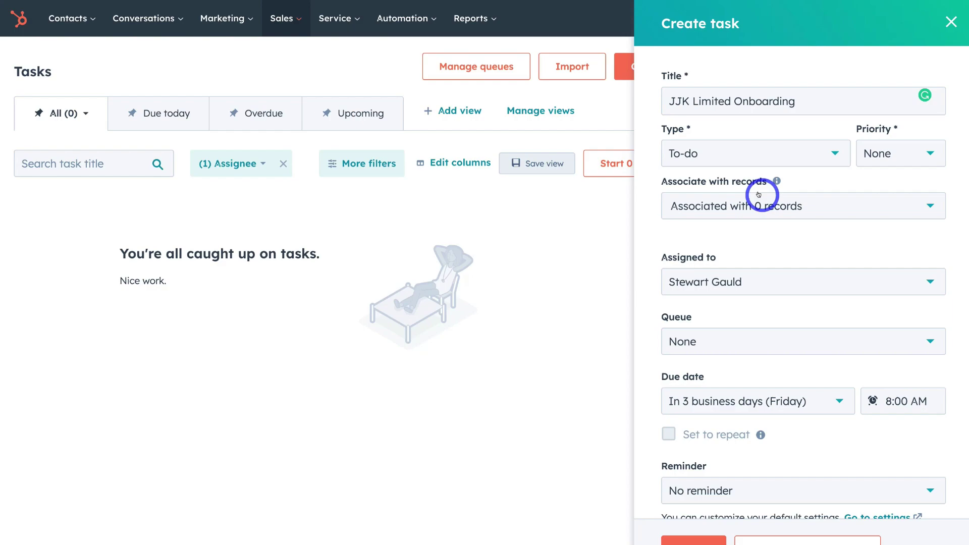
{"action": "left_click", "coordinate": [911, 147]}
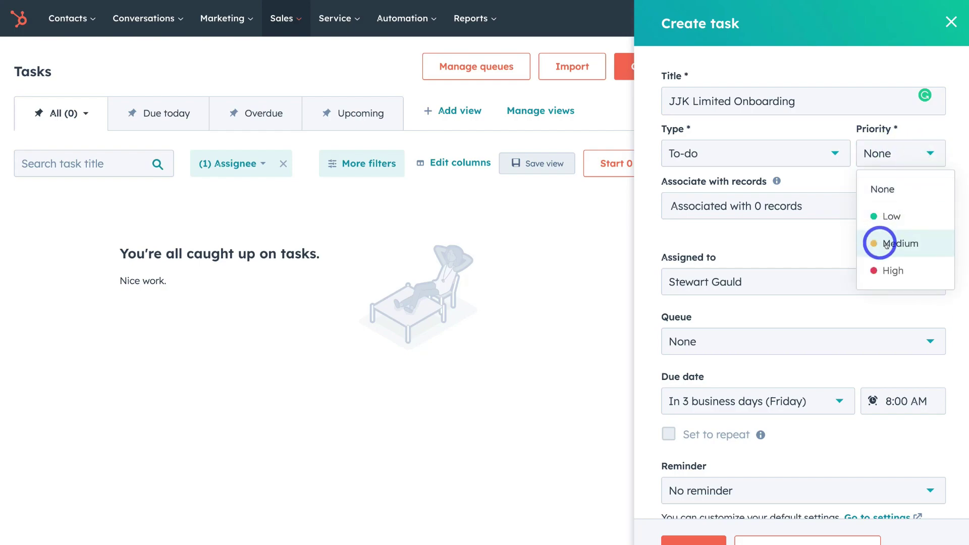
{"action": "left_click", "coordinate": [914, 244]}
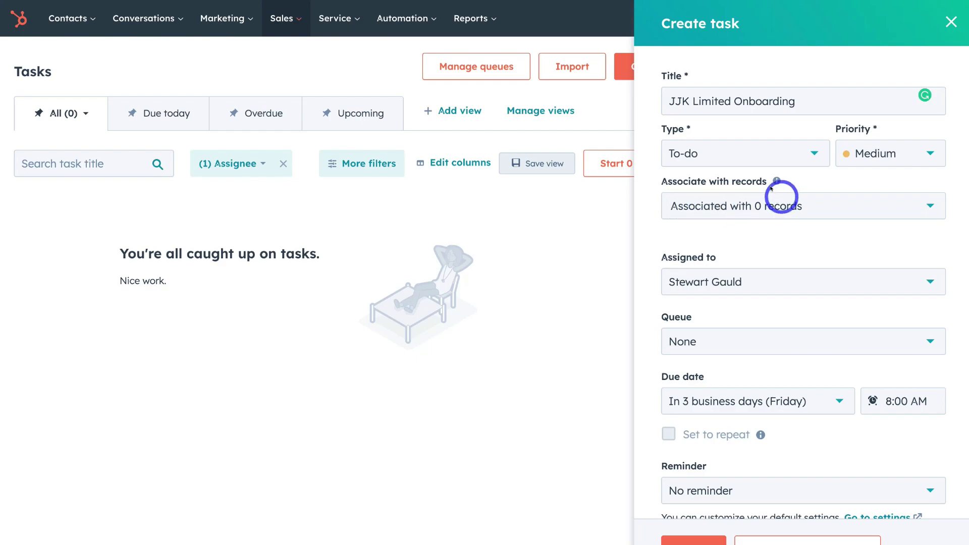
- Search the company records for "jjk" and associate the task with JJK Limited
{"action": "left_click", "coordinate": [790, 214]}
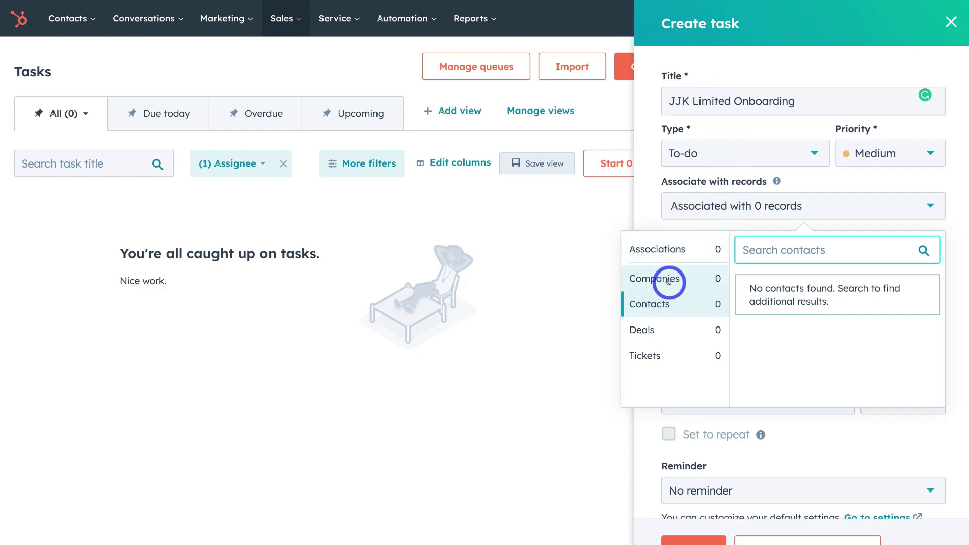
{"action": "left_click", "coordinate": [684, 278]}
{"action": "left_click", "coordinate": [758, 250]}
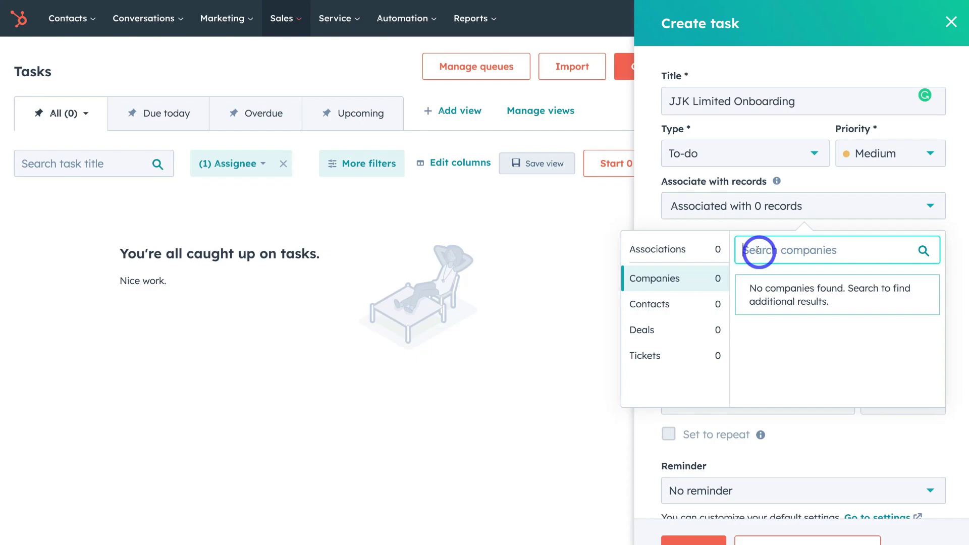
{"action": "type", "text": "jk"}
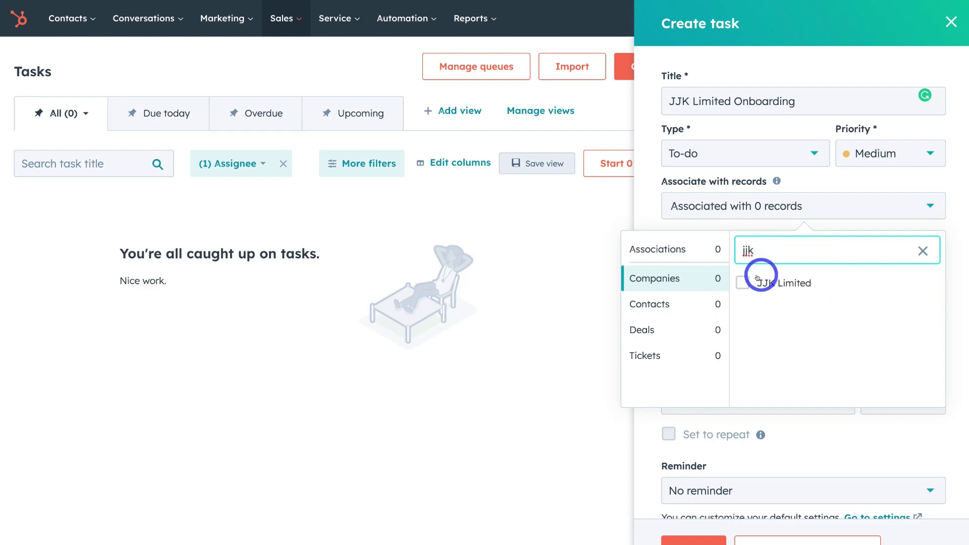
{"action": "left_click", "coordinate": [774, 283]}
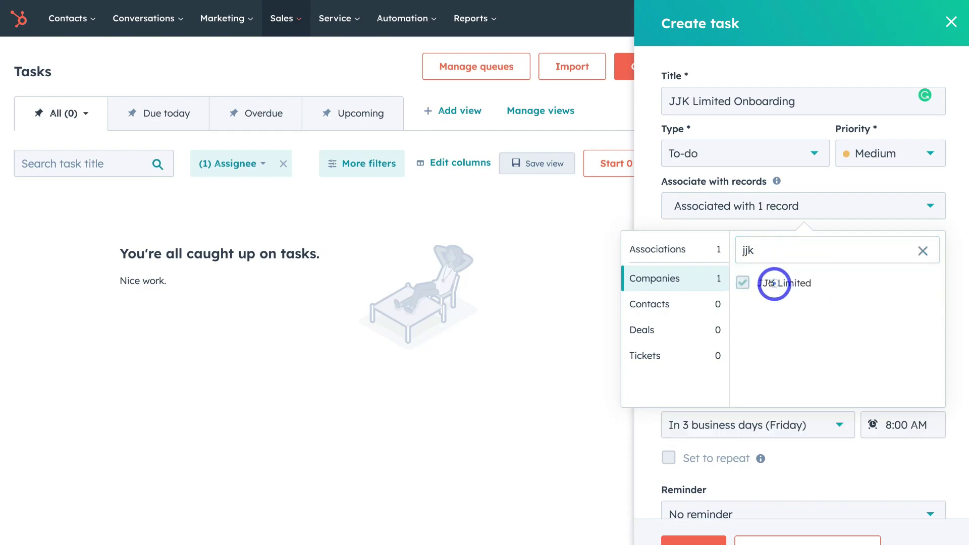
- Search the contact records by the client contact's first name and associate that contact with the task
{"action": "left_click", "coordinate": [682, 305]}
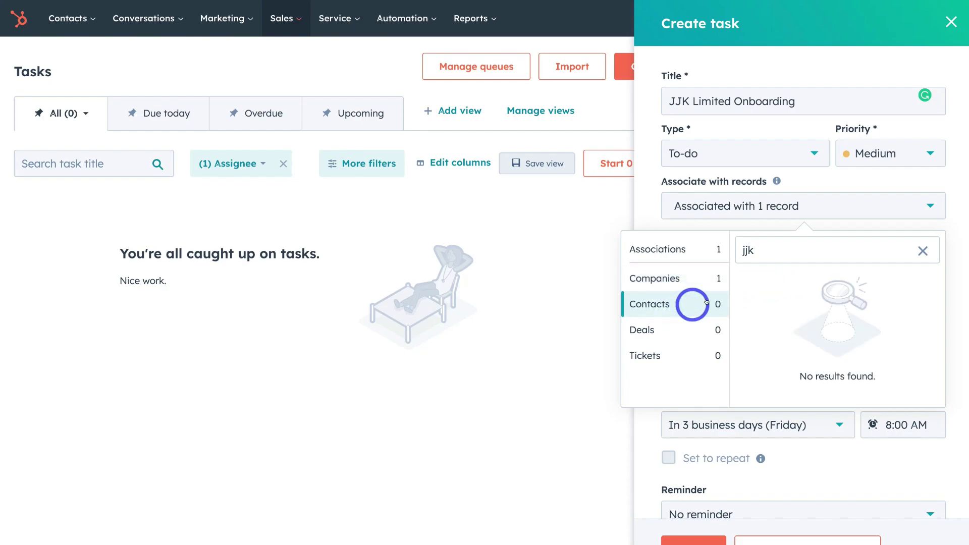
{"action": "left_click_drag", "start_coordinate": [766, 251], "coordinate": [734, 252]}
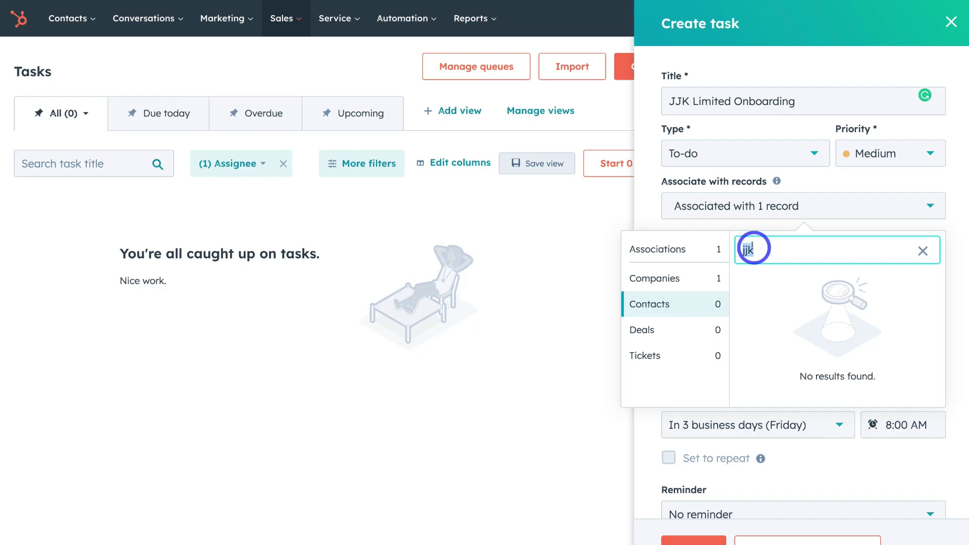
{"action": "type", "text": "lu"}
{"action": "left_click", "coordinate": [743, 284]}
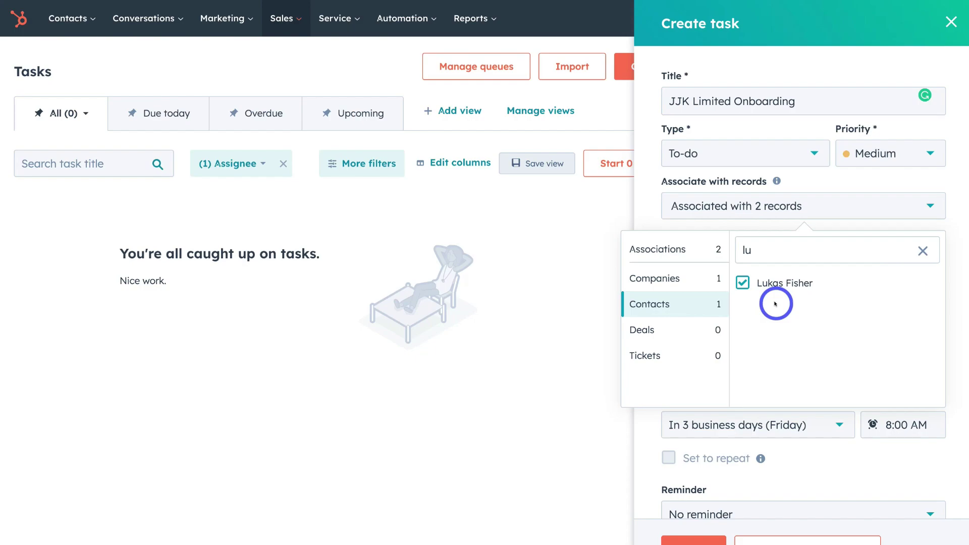
{"action": "left_click", "coordinate": [962, 250]}
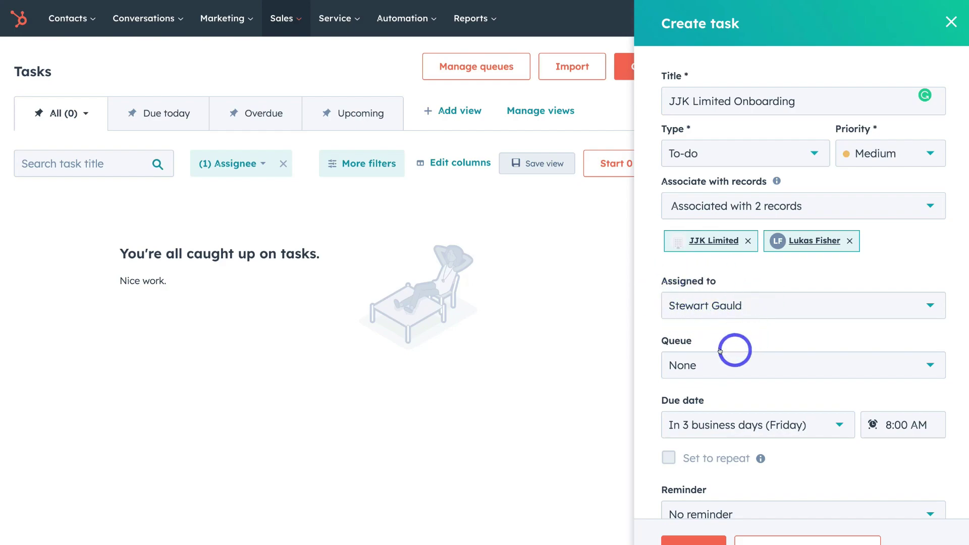
- Create a new queue named "Onboarding" for the task and save it
{"action": "left_click", "coordinate": [768, 364]}
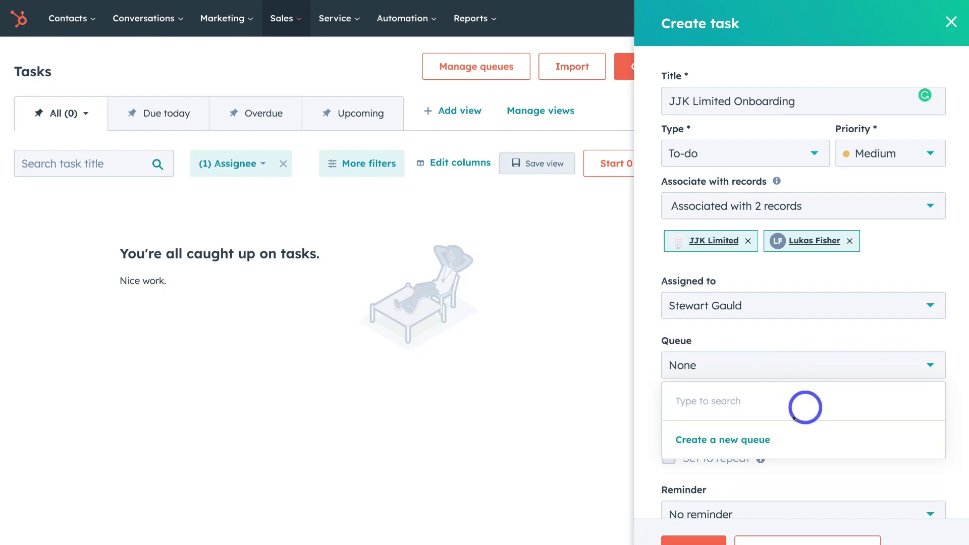
{"action": "left_click", "coordinate": [751, 440]}
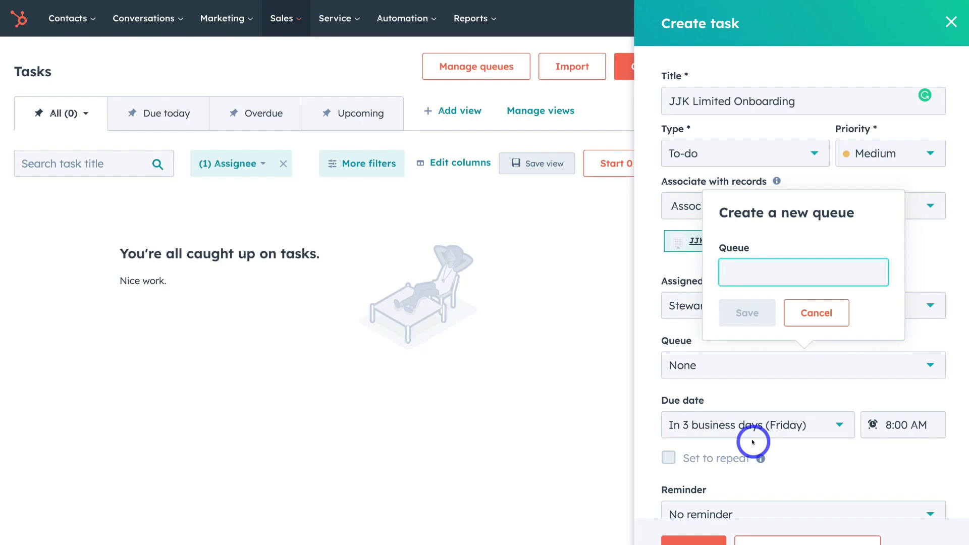
{"action": "type", "text": "Onboarding"}
{"action": "left_click", "coordinate": [749, 312]}
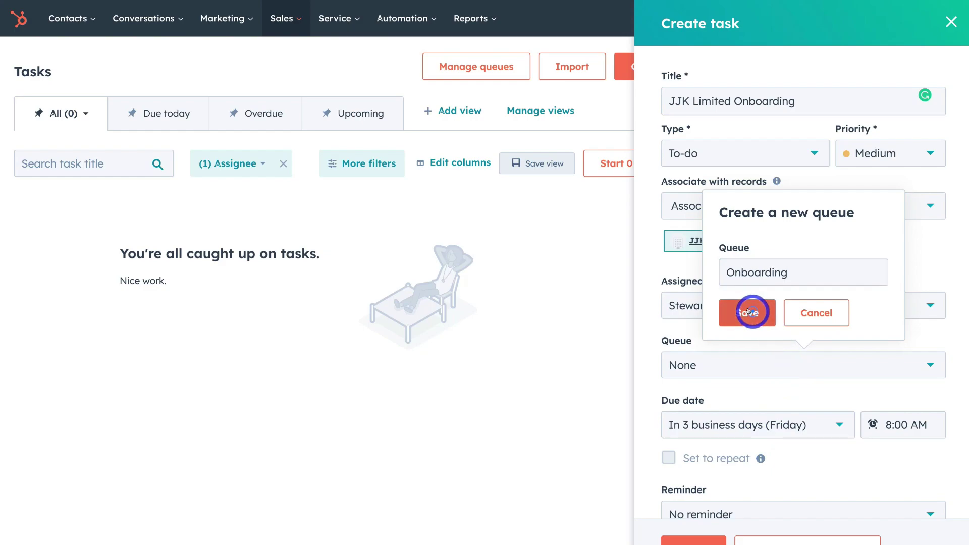
- Give the task a custom due date of 02/17/2023
{"action": "scroll", "coordinate": [752, 312], "scroll_direction": "down", "scroll_amount": 3}
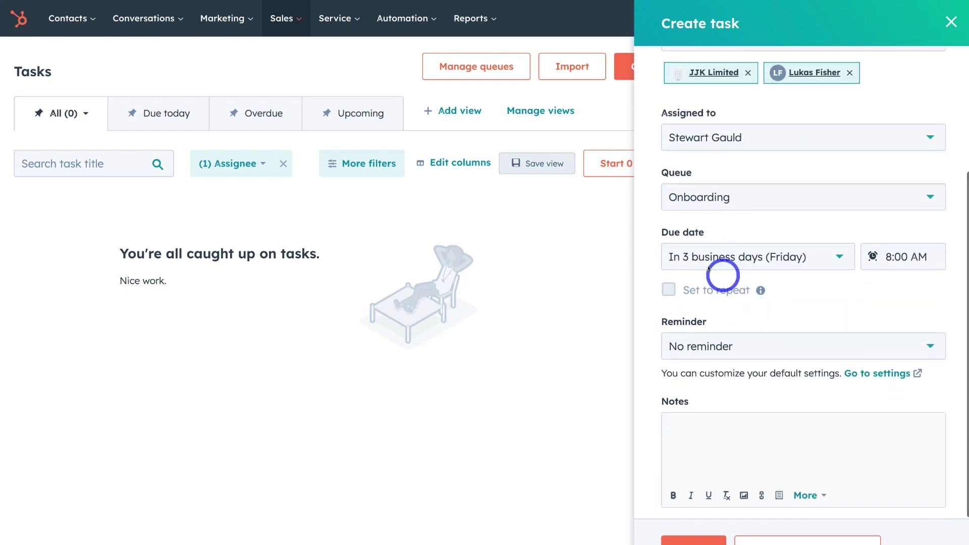
{"action": "left_click", "coordinate": [815, 255]}
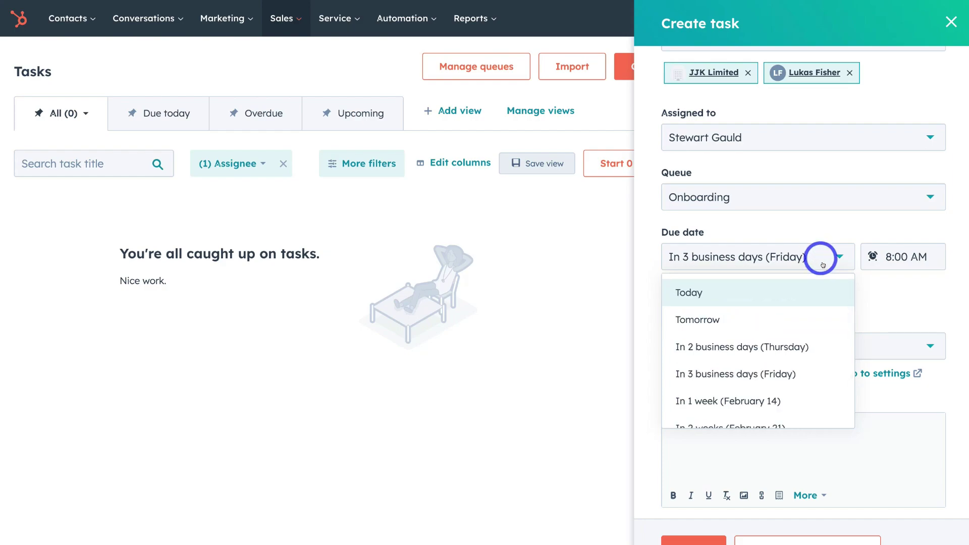
{"action": "scroll", "coordinate": [803, 305], "scroll_direction": "down", "scroll_amount": 1}
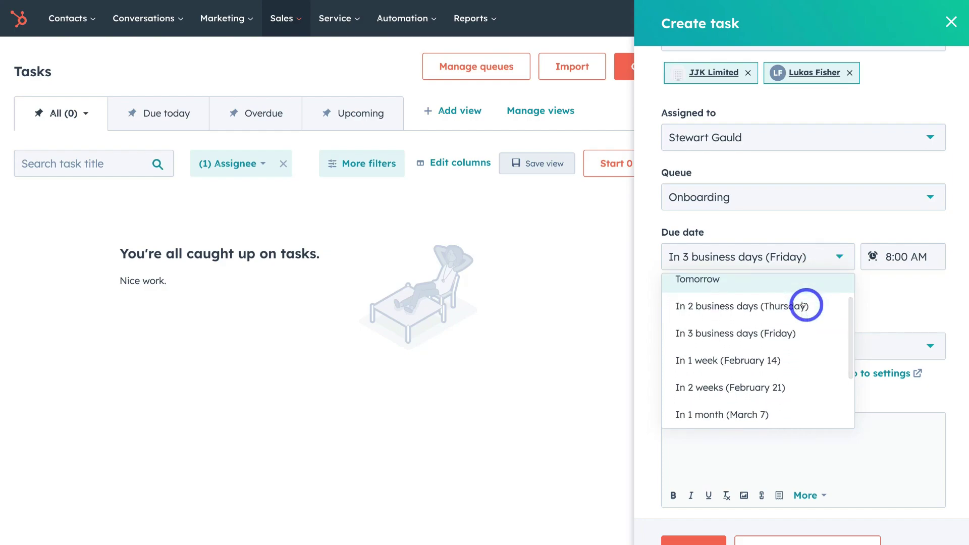
{"action": "scroll", "coordinate": [803, 304], "scroll_direction": "down", "scroll_amount": 3}
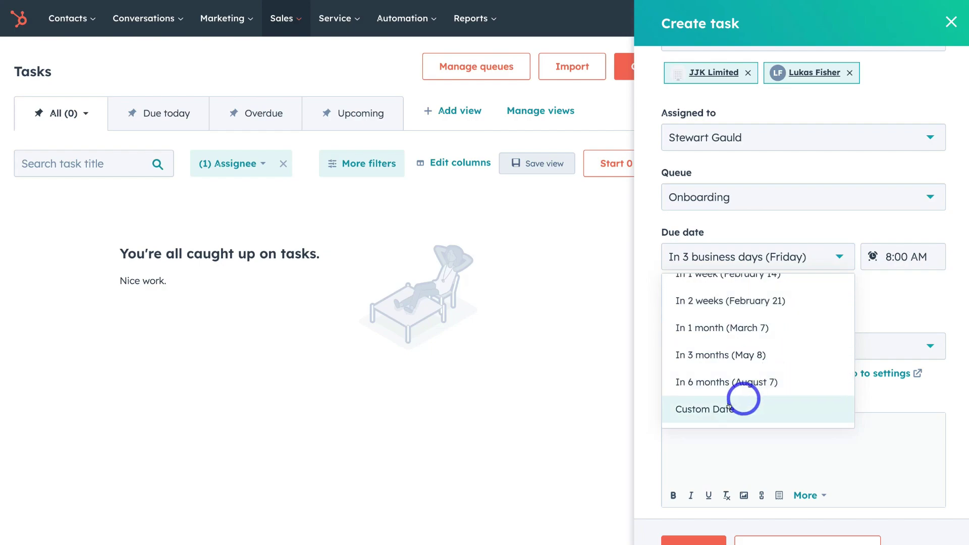
{"action": "left_click", "coordinate": [736, 407]}
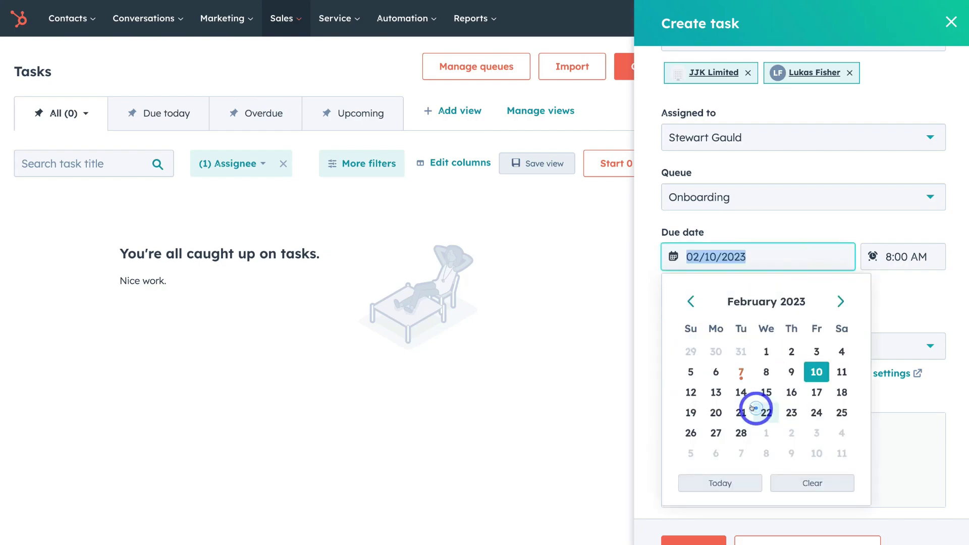
{"action": "left_click", "coordinate": [810, 387]}
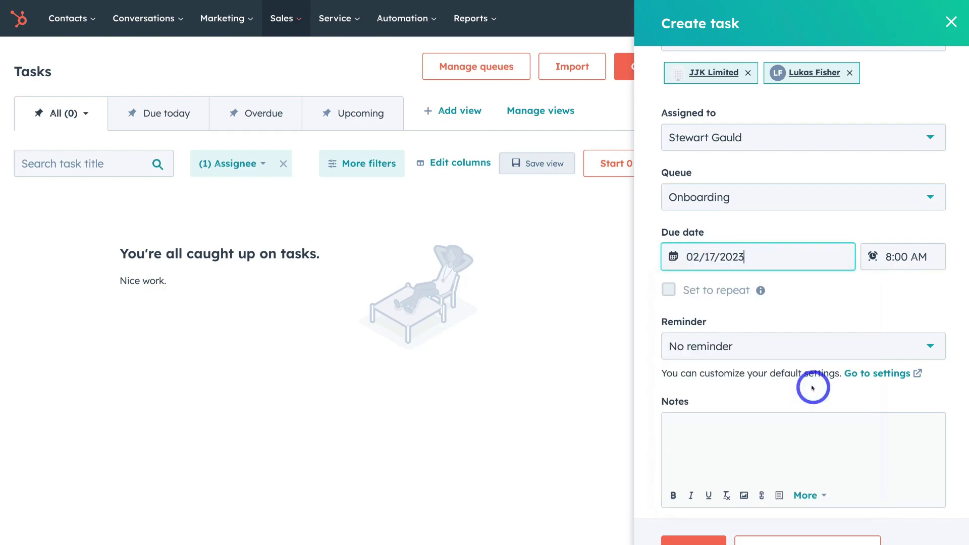
- Set the task's due time to 9:00 AM
{"action": "left_click", "coordinate": [906, 256]}
{"action": "scroll", "coordinate": [909, 308], "scroll_direction": "down", "scroll_amount": 4}
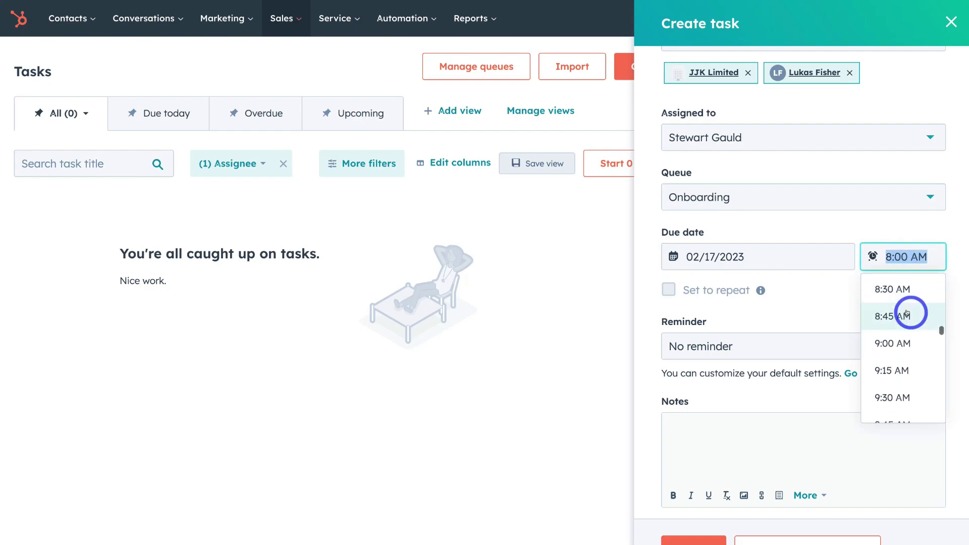
{"action": "left_click", "coordinate": [891, 319]}
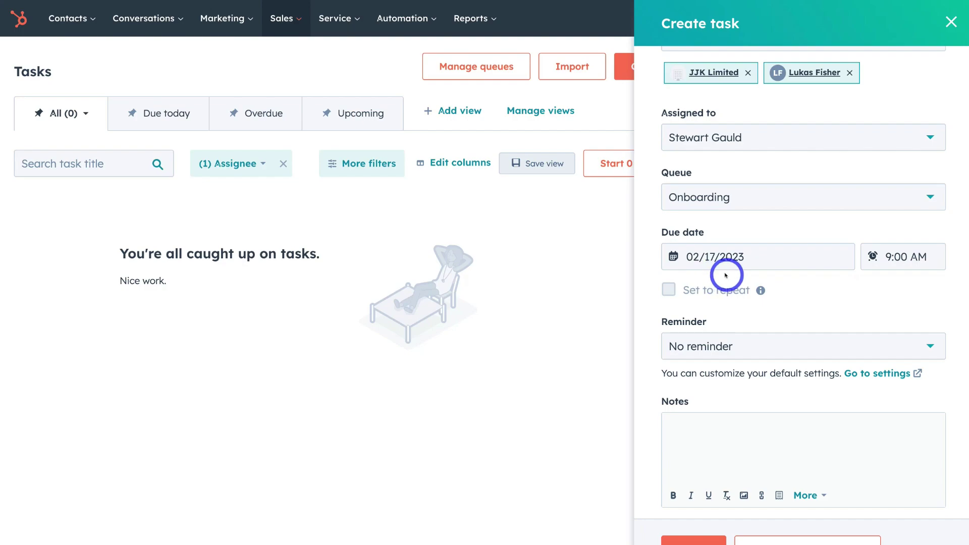
- Set the task reminder to 1 hour before, leave the notes empty, and create the task
{"action": "left_click", "coordinate": [751, 342]}
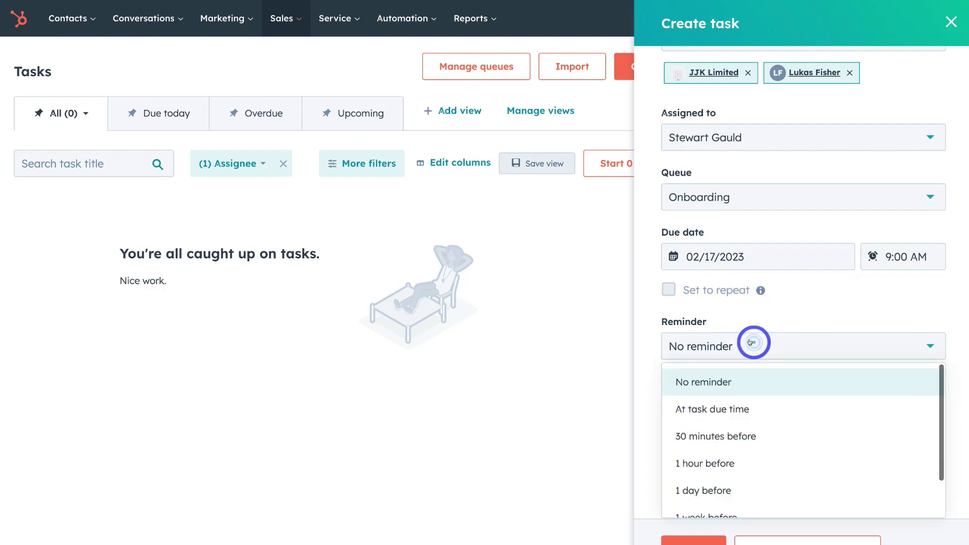
{"action": "scroll", "coordinate": [752, 386], "scroll_direction": "down", "scroll_amount": 2}
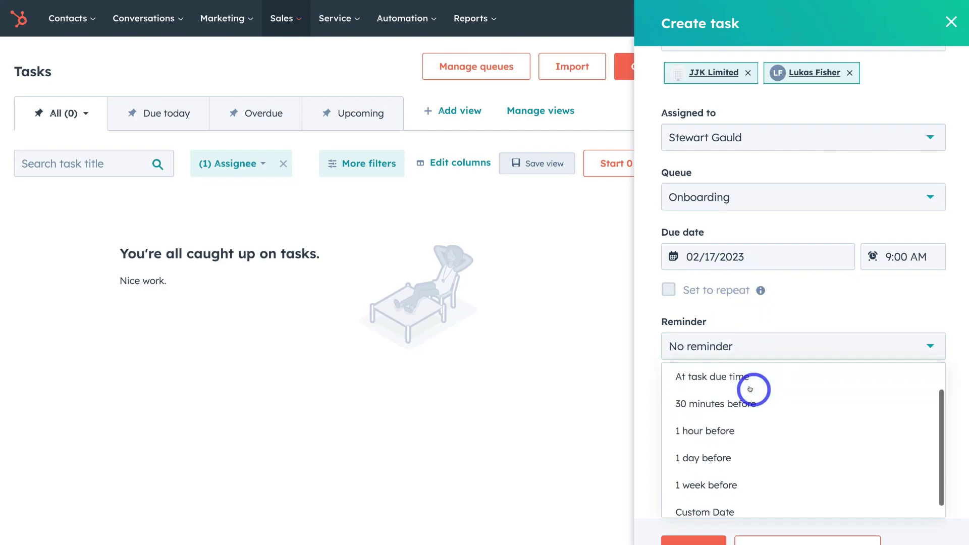
{"action": "left_click", "coordinate": [732, 417]}
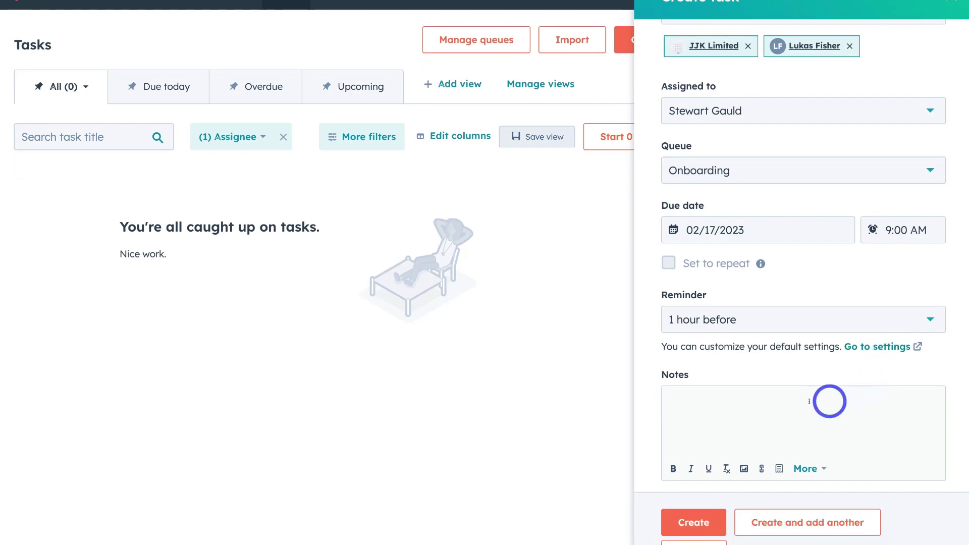
{"action": "left_click", "coordinate": [775, 432]}
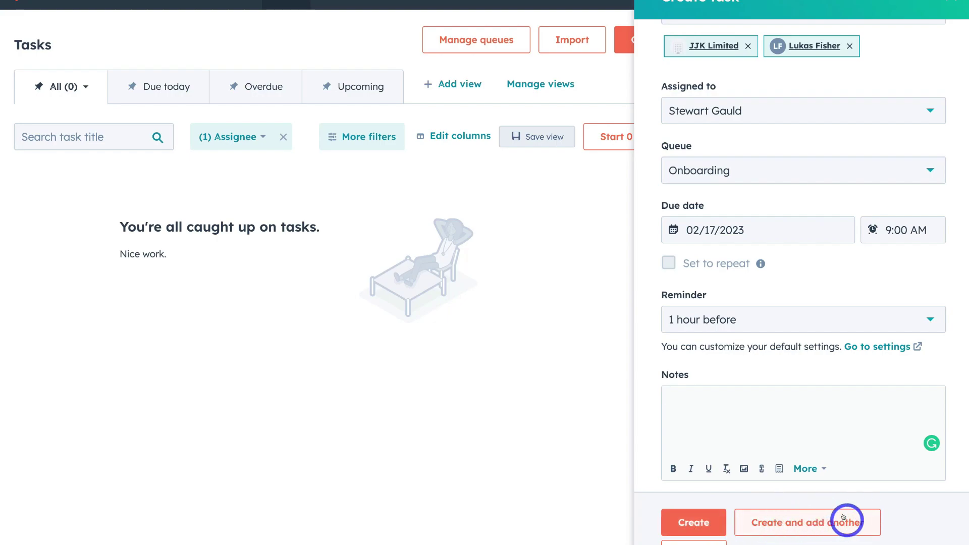
{"action": "left_click", "coordinate": [692, 522]}
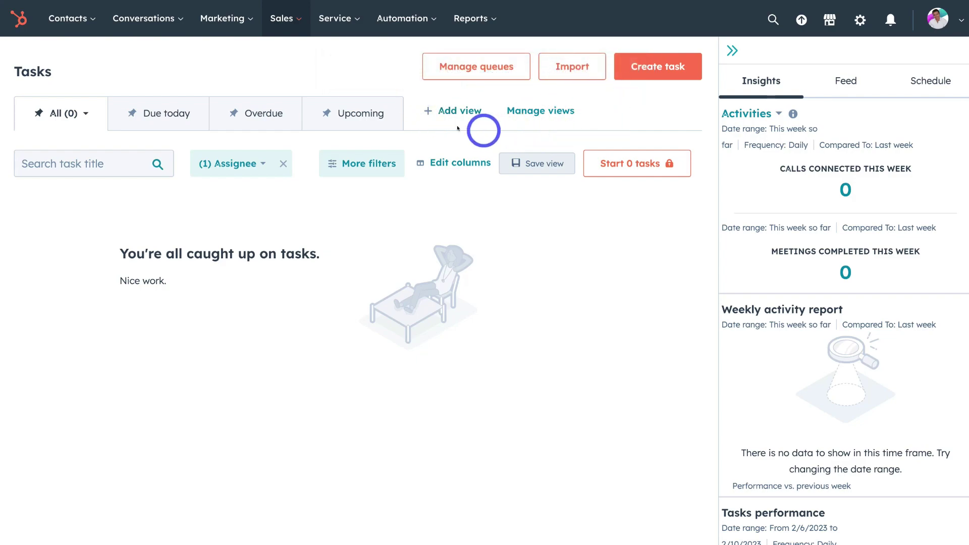
- Show the upcoming tasks and look through all columns of the JJK Limited Onboarding entry
{"action": "left_click", "coordinate": [358, 114]}
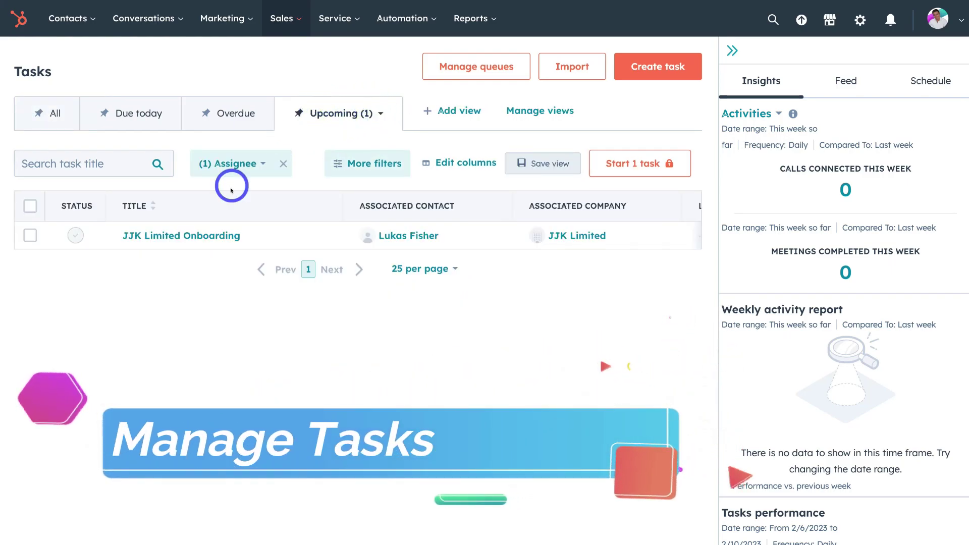
{"action": "scroll", "coordinate": [303, 229], "scroll_direction": "right", "scroll_amount": 5}
{"action": "scroll", "coordinate": [304, 229], "scroll_direction": "right", "scroll_amount": 2}
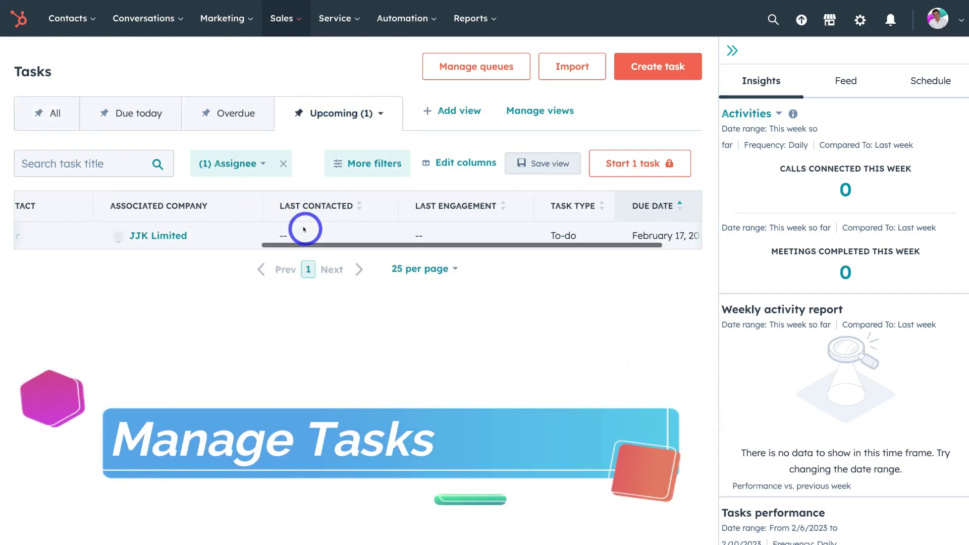
{"action": "scroll", "coordinate": [303, 227], "scroll_direction": "left", "scroll_amount": 10}
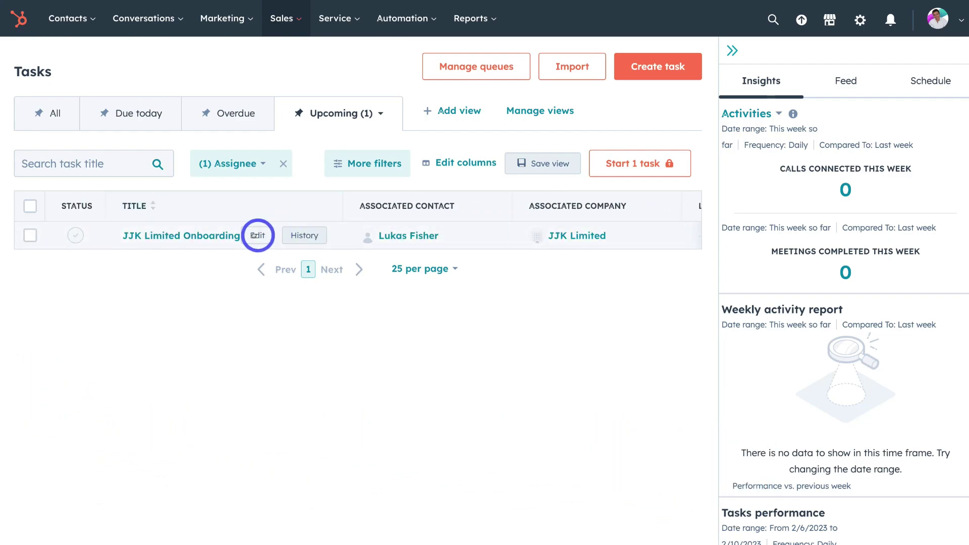
- Review the JJK Limited Onboarding task's details and the bulk actions offered when the task is selected, leaving it unchanged
{"action": "left_click", "coordinate": [257, 235]}
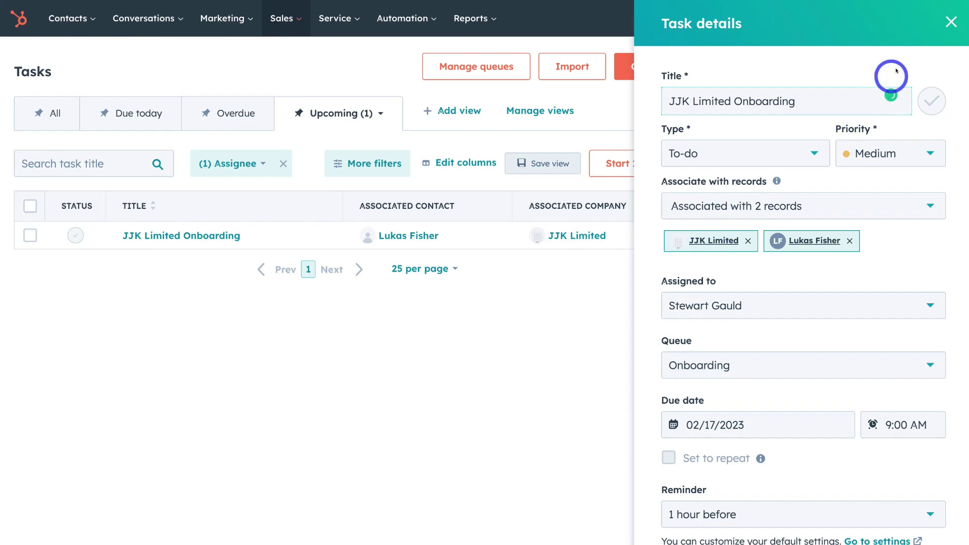
{"action": "left_click", "coordinate": [951, 23]}
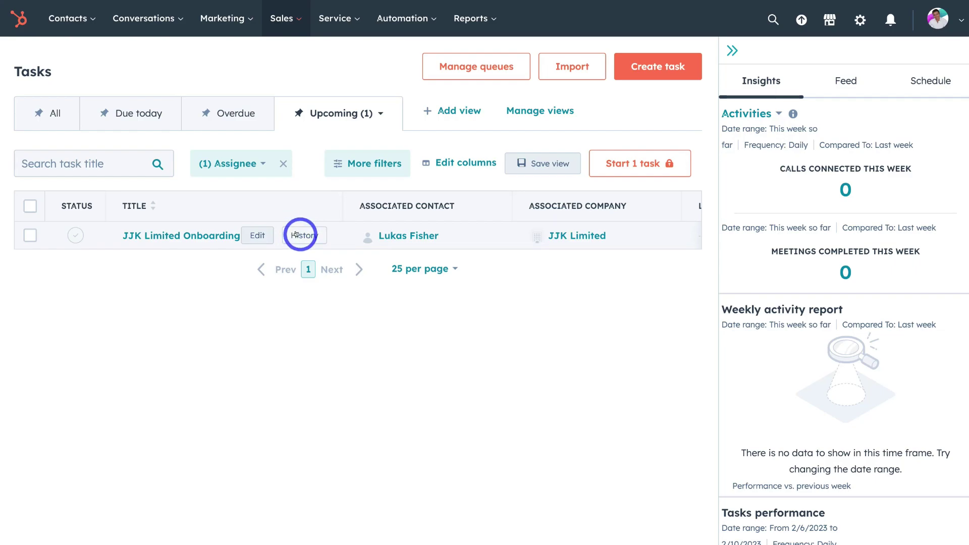
{"action": "left_click", "coordinate": [30, 235]}
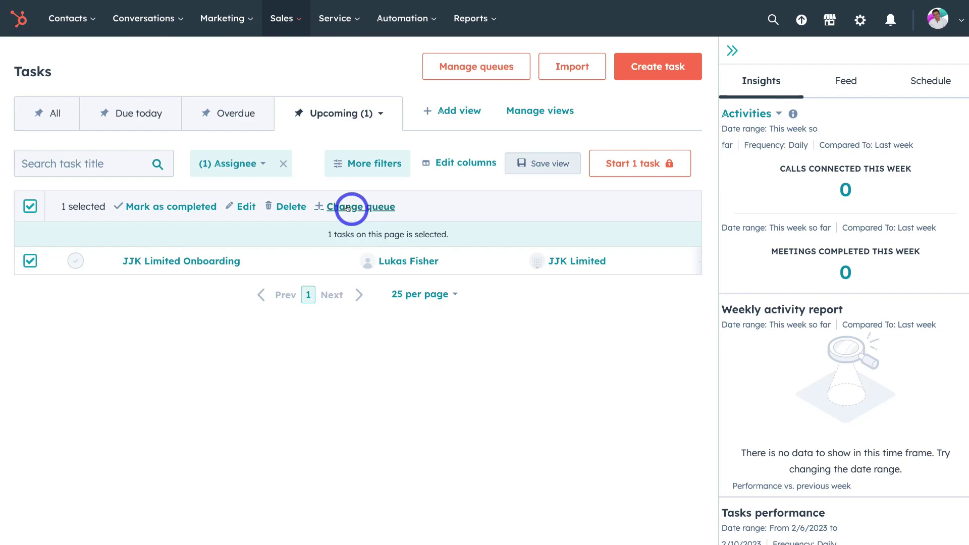
{"action": "left_click", "coordinate": [30, 261]}
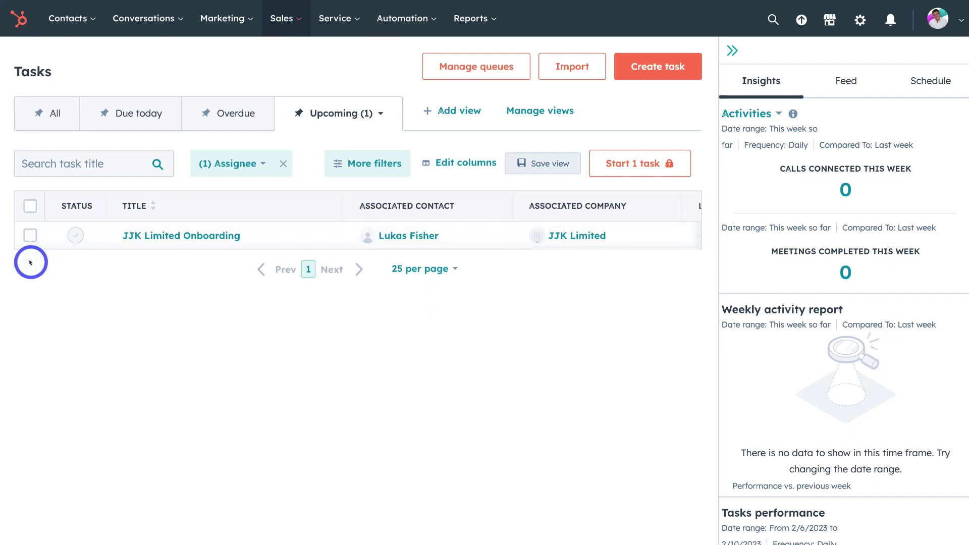
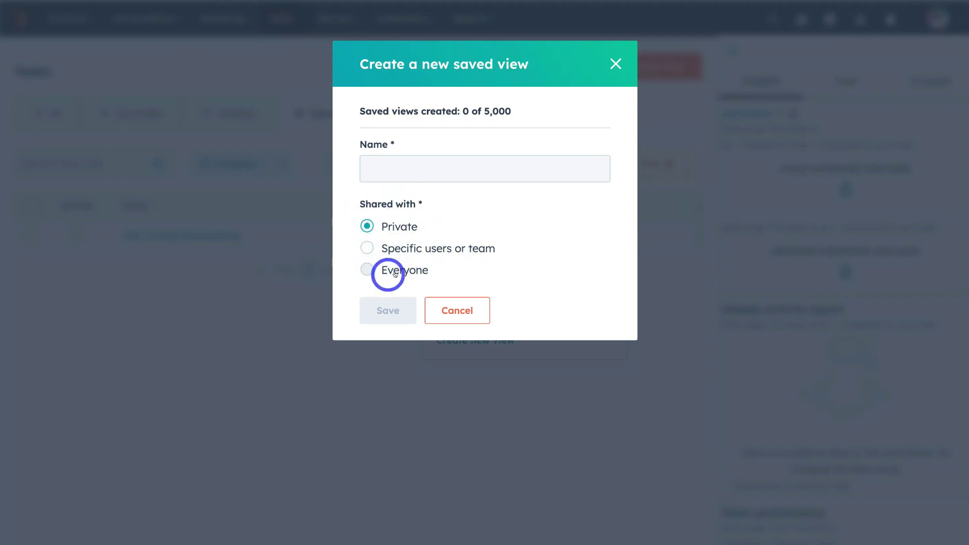
- Discard the new saved view and examine the options of the standard All view among the task saved views
{"action": "left_click", "coordinate": [611, 69]}
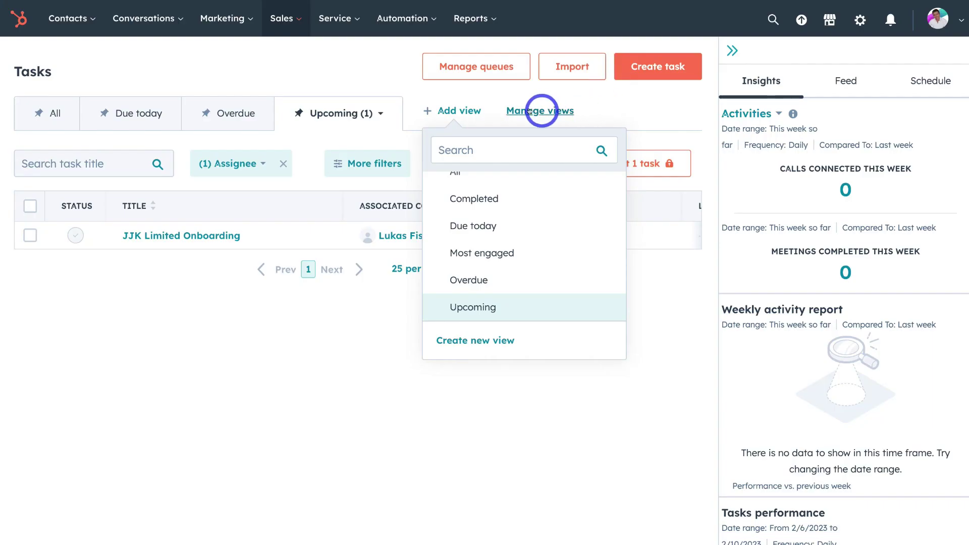
{"action": "left_click", "coordinate": [546, 111]}
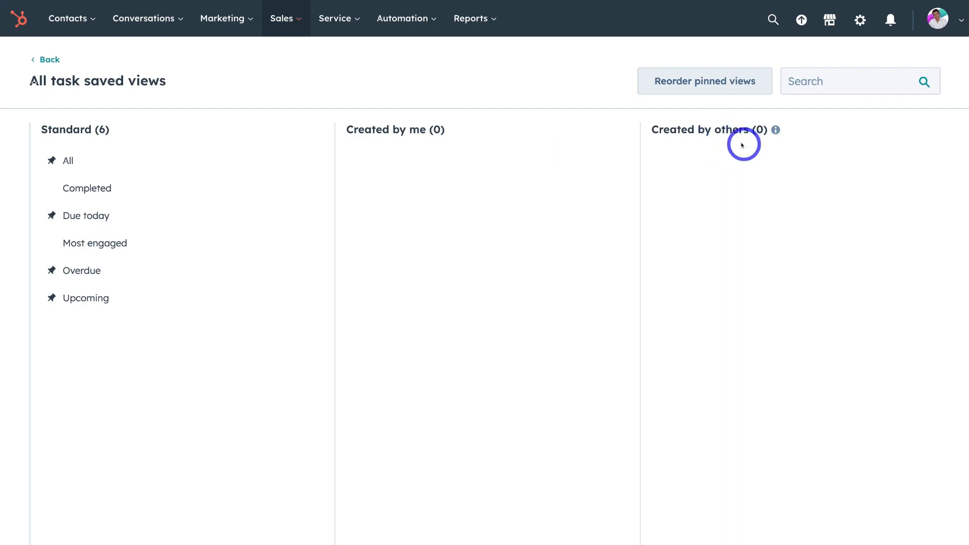
{"action": "mouse_move", "coordinate": [227, 152]}
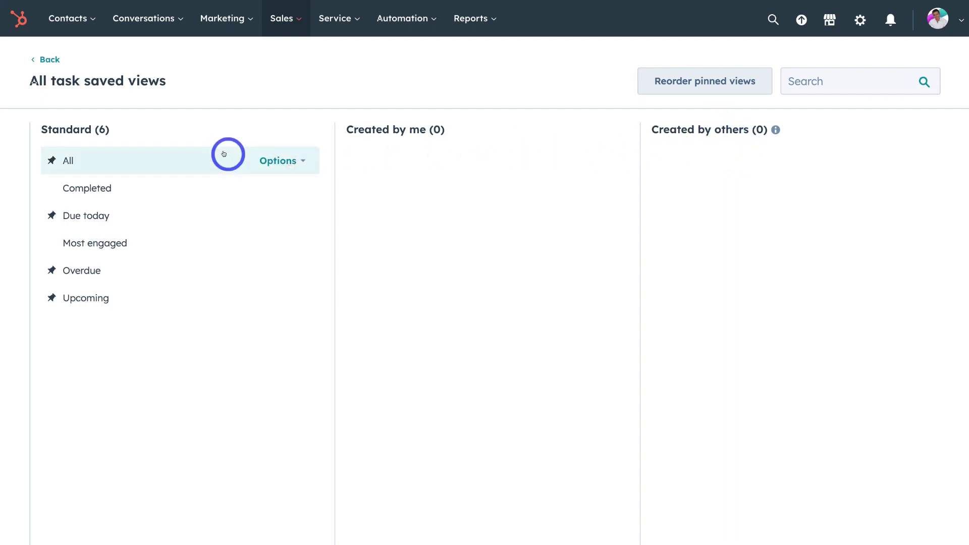
{"action": "left_click", "coordinate": [271, 160]}
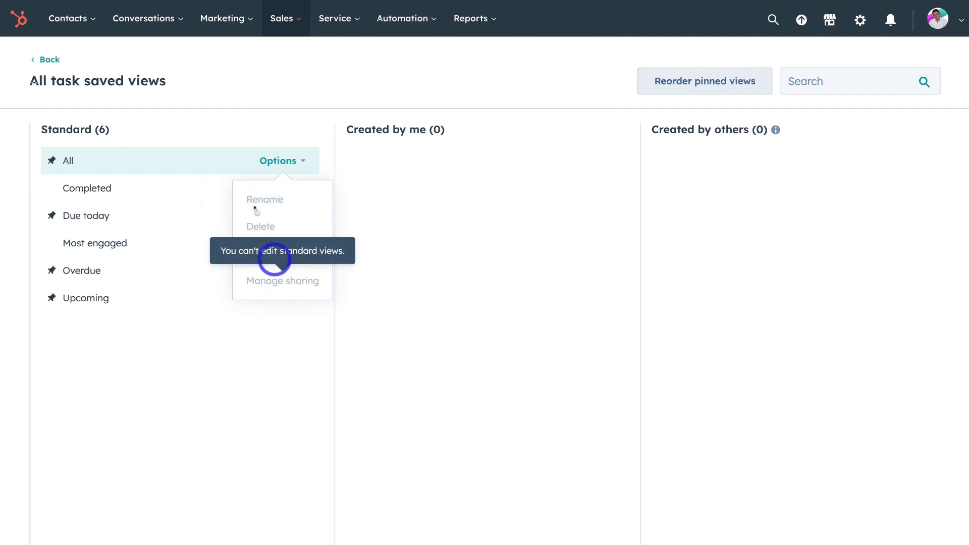
{"action": "left_click", "coordinate": [49, 60]}
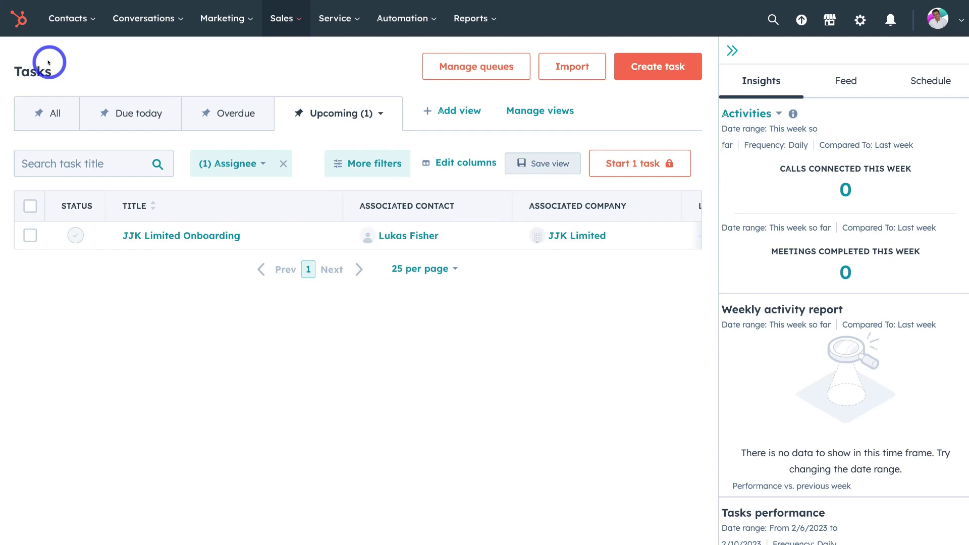
- Review the filters of the Upcoming view and the task properties available for an additional filter condition
{"action": "left_click", "coordinate": [359, 165]}
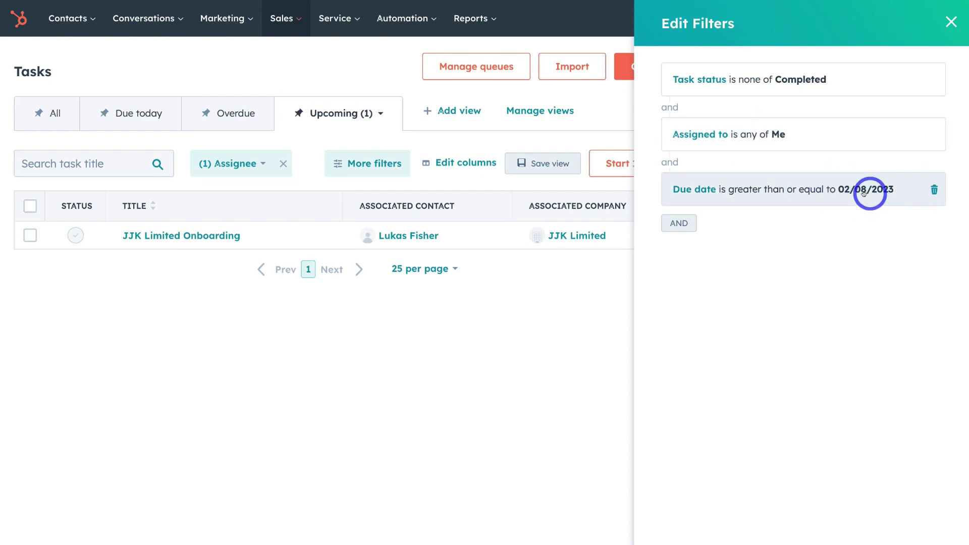
{"action": "left_click", "coordinate": [672, 223]}
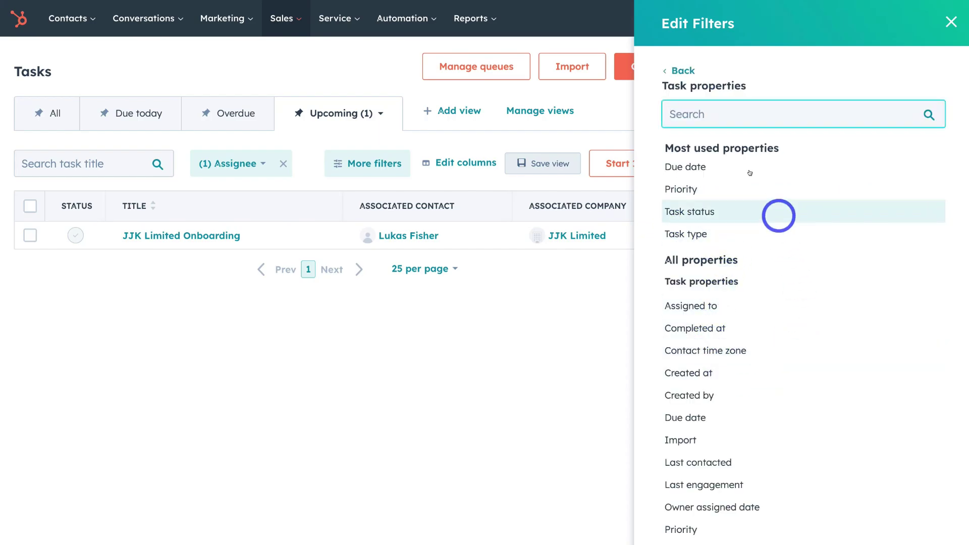
{"action": "left_click", "coordinate": [671, 71]}
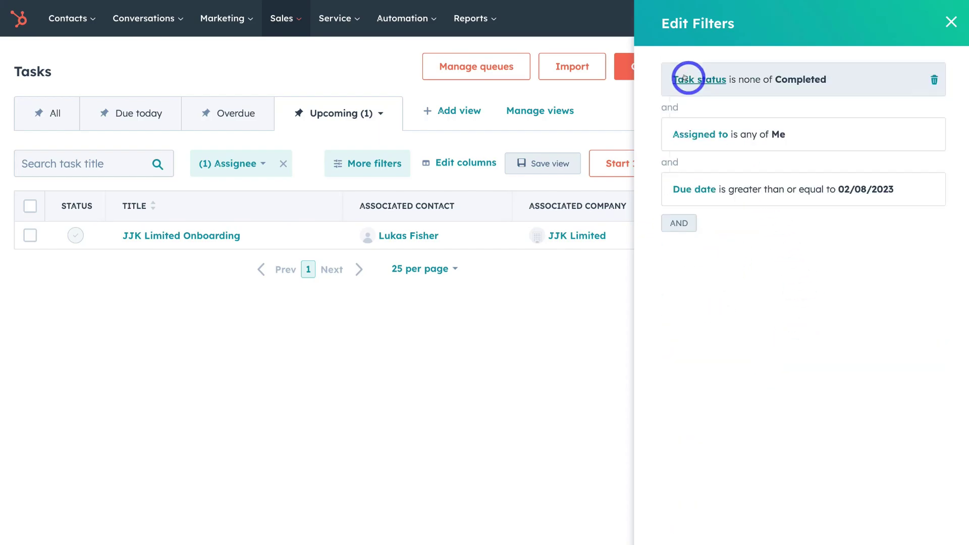
{"action": "left_click", "coordinate": [949, 21]}
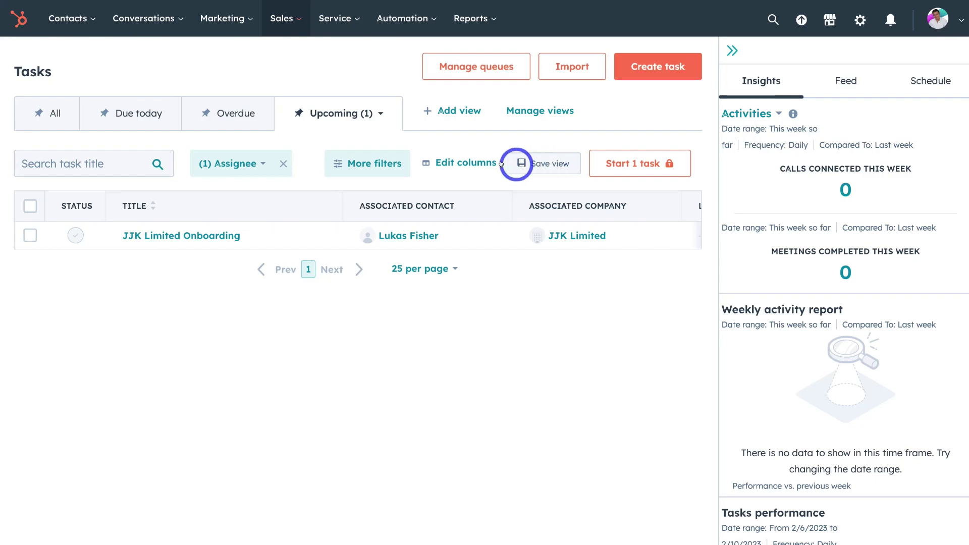
- Look through the columns available for the task table without applying changes, and view the table's current columns
{"action": "left_click", "coordinate": [466, 162]}
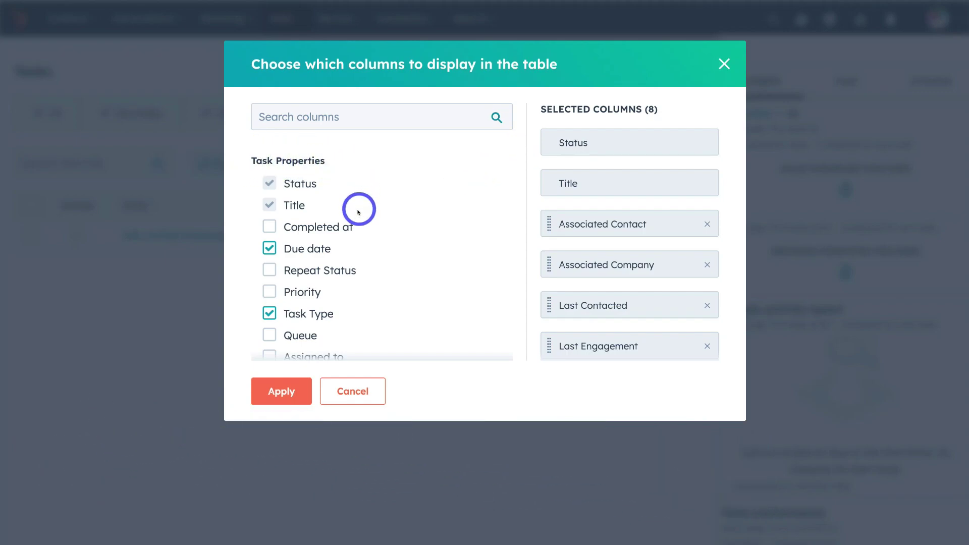
{"action": "scroll", "coordinate": [358, 214], "scroll_direction": "down", "scroll_amount": 4}
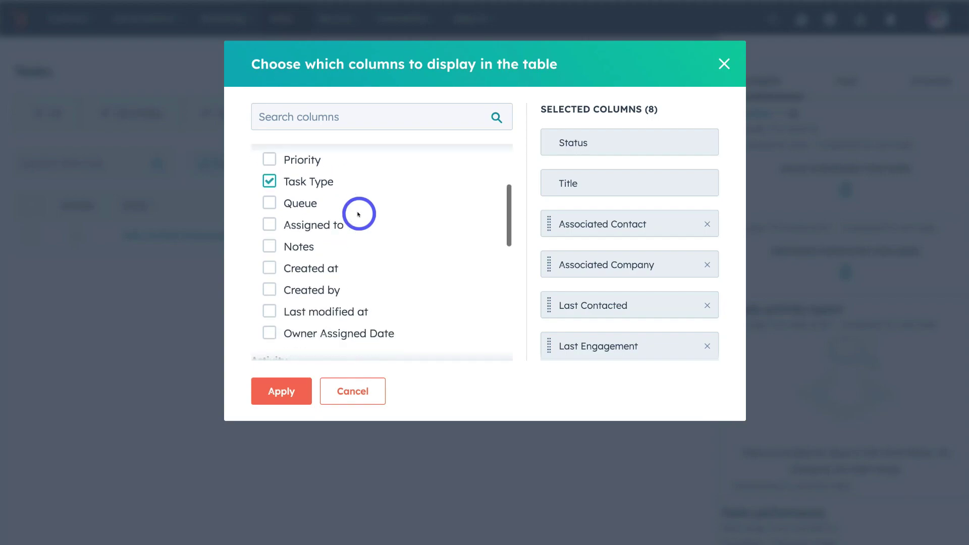
{"action": "scroll", "coordinate": [358, 214], "scroll_direction": "down", "scroll_amount": 5}
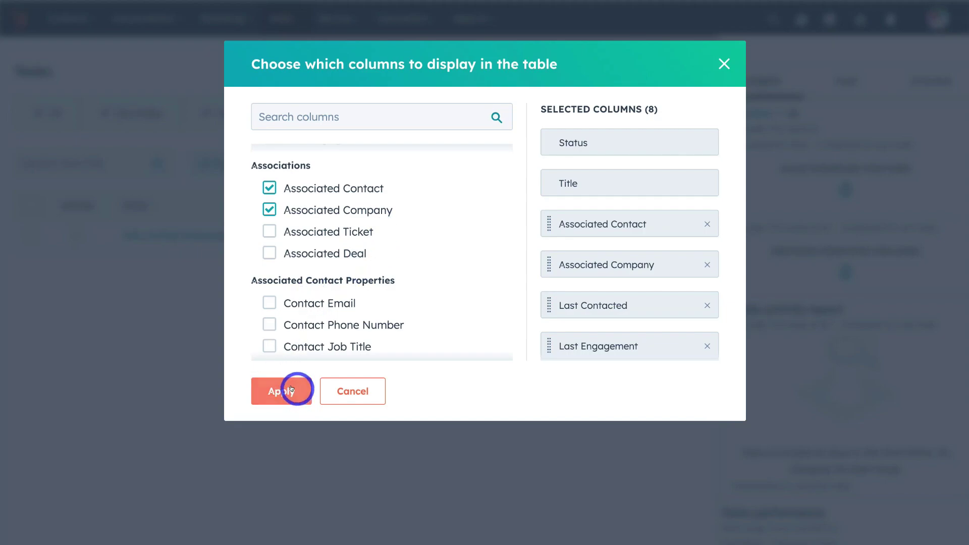
{"action": "left_click", "coordinate": [721, 64]}
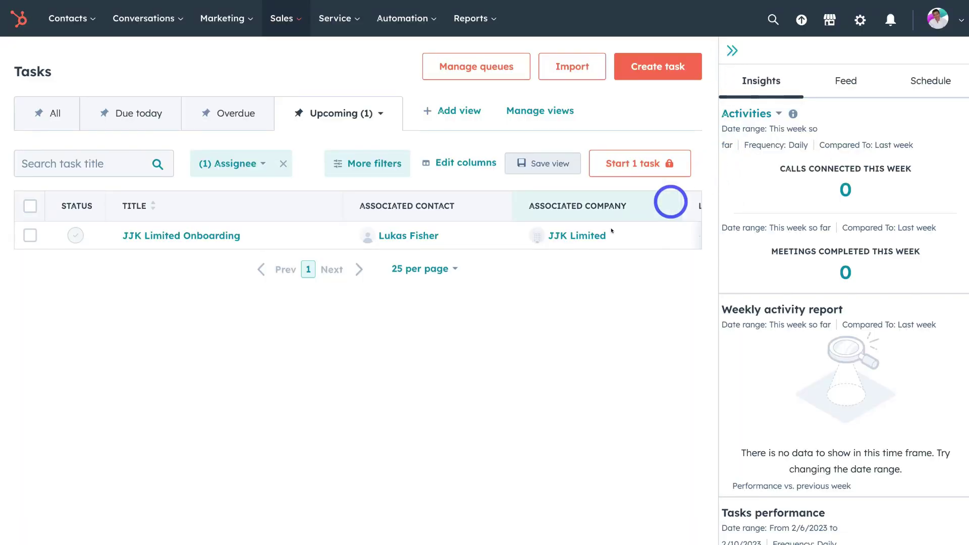
{"action": "scroll", "coordinate": [601, 238], "scroll_direction": "right", "scroll_amount": 10}
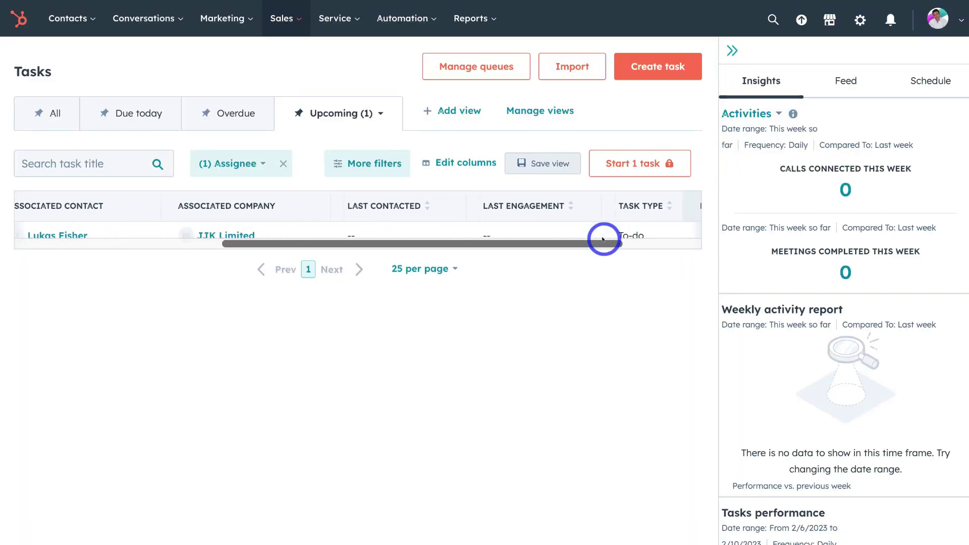
{"action": "scroll", "coordinate": [603, 238], "scroll_direction": "left", "scroll_amount": 10}
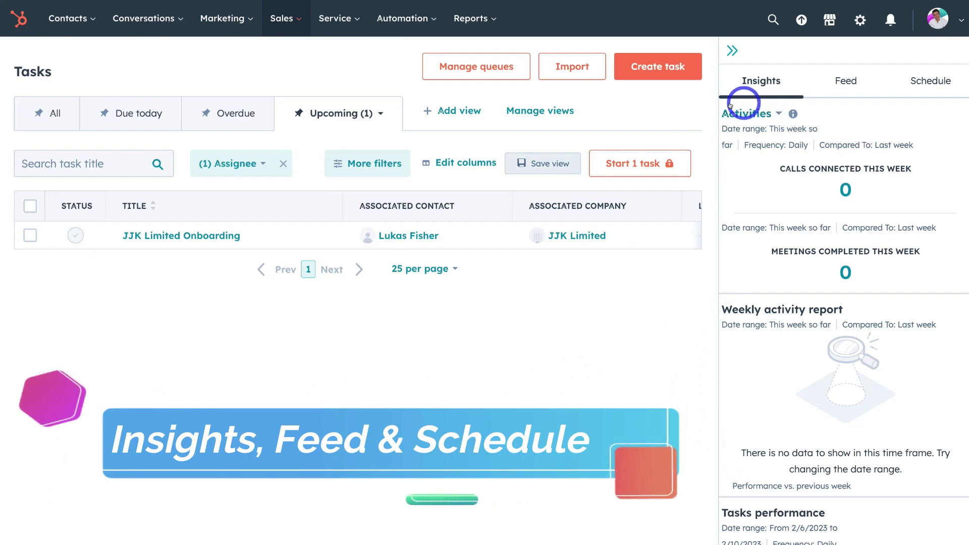
- Check the Activities and Deals choices in the task insights and look through the activity and performance reports
{"action": "left_click", "coordinate": [779, 113]}
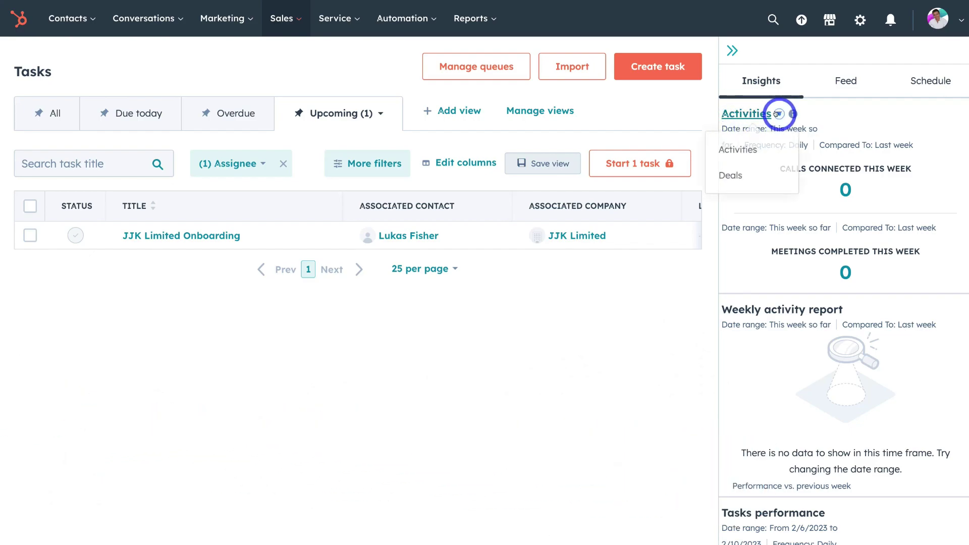
{"action": "left_click", "coordinate": [772, 113]}
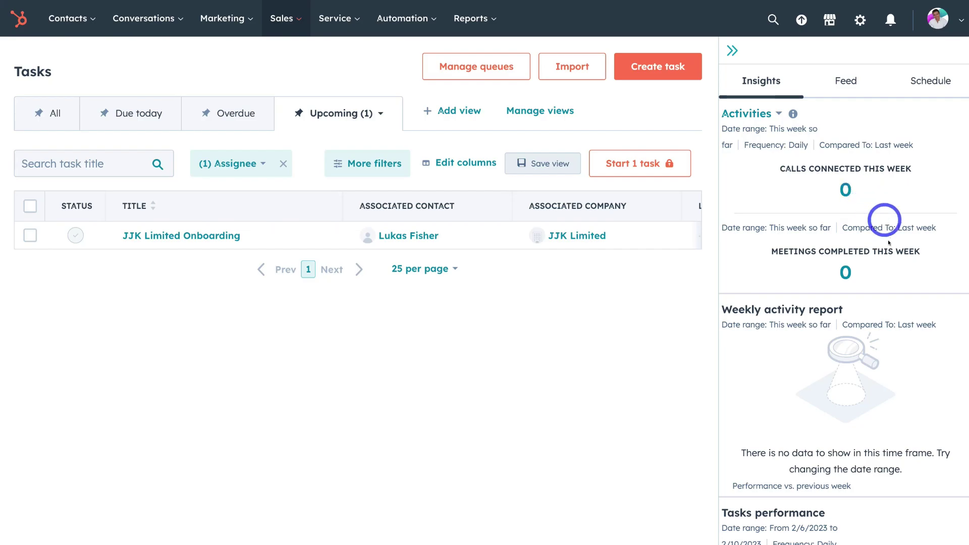
{"action": "scroll", "coordinate": [860, 268], "scroll_direction": "down", "scroll_amount": 2}
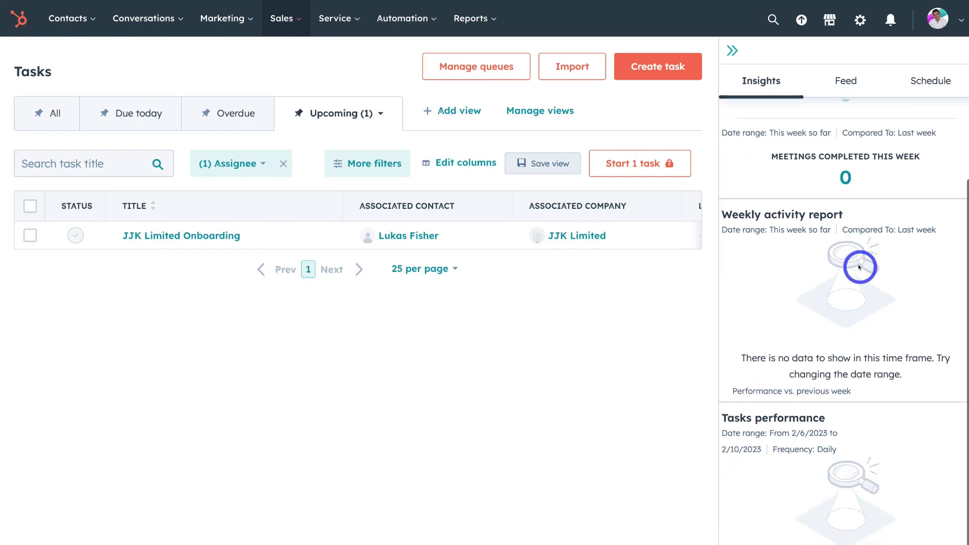
{"action": "scroll", "coordinate": [859, 267], "scroll_direction": "up", "scroll_amount": 2}
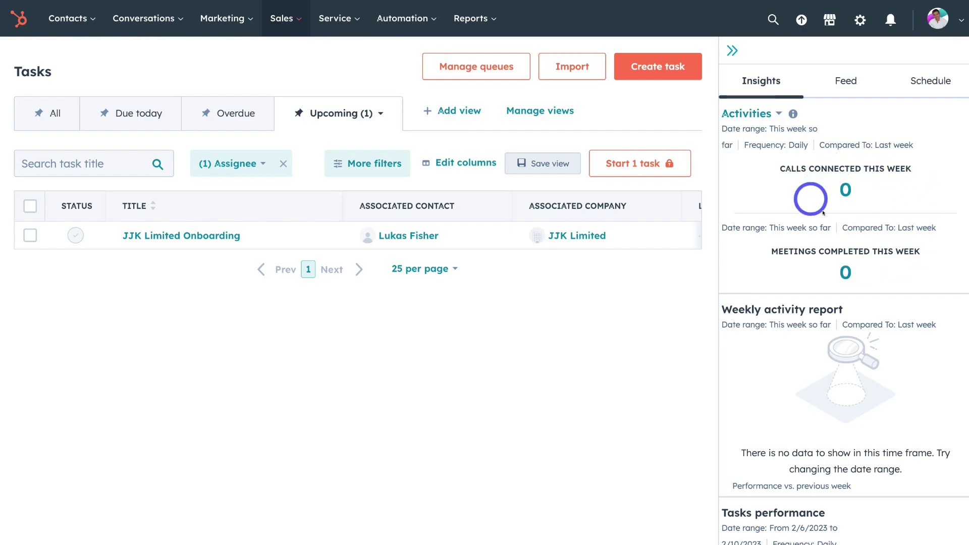
- Show the contact activity feed and examine the activity types it can be filtered by, keeping all activity types
{"action": "left_click", "coordinate": [848, 88]}
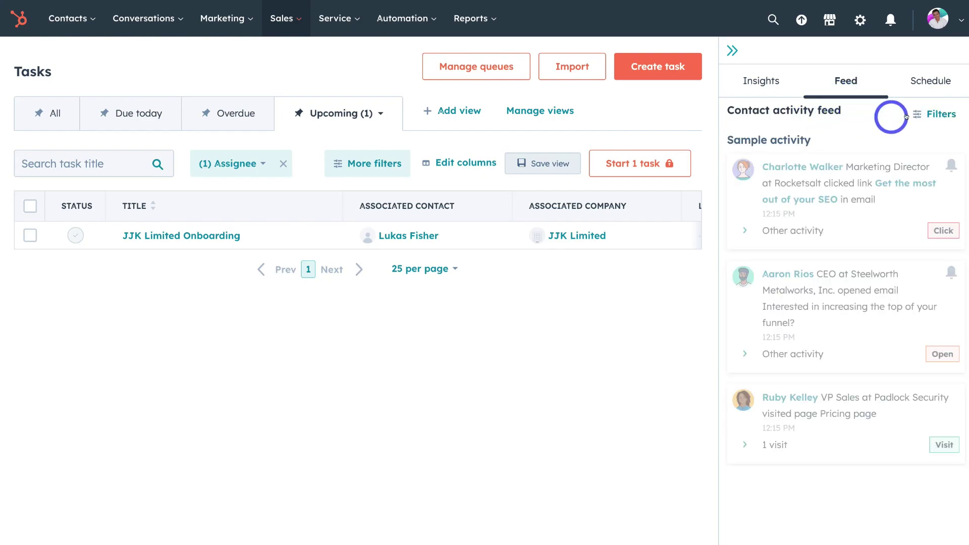
{"action": "left_click", "coordinate": [928, 114]}
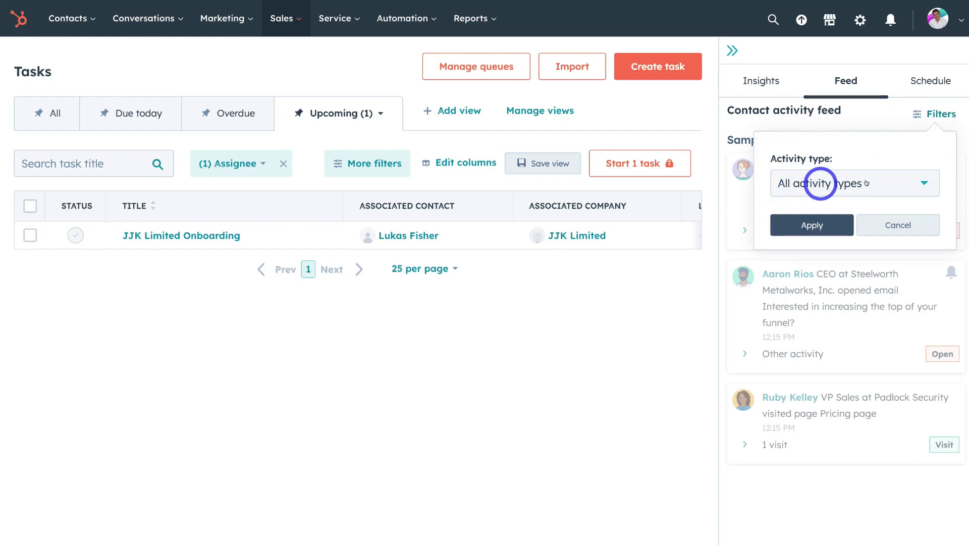
{"action": "left_click", "coordinate": [904, 183]}
{"action": "scroll", "coordinate": [870, 248], "scroll_direction": "down", "scroll_amount": 2}
{"action": "scroll", "coordinate": [871, 248], "scroll_direction": "down", "scroll_amount": 2}
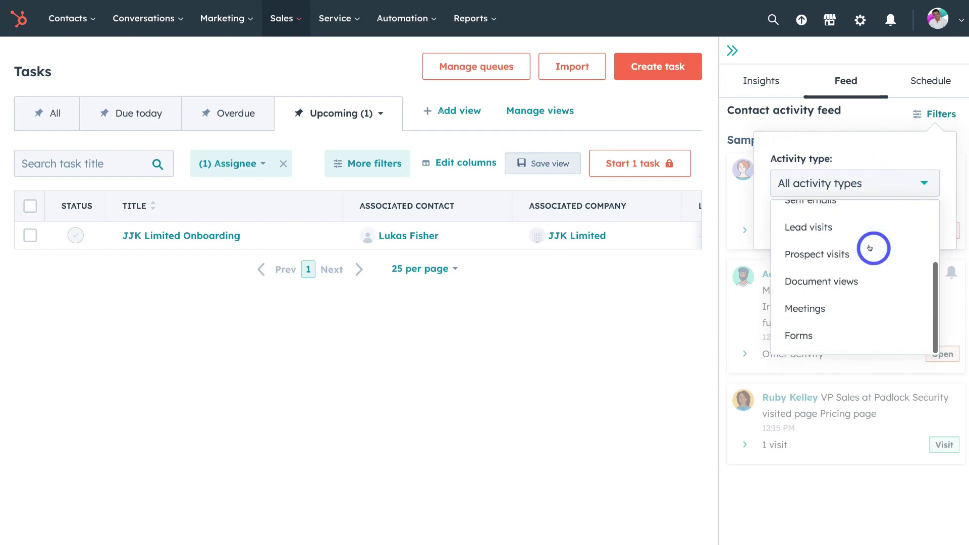
{"action": "scroll", "coordinate": [869, 250], "scroll_direction": "up", "scroll_amount": 2}
{"action": "scroll", "coordinate": [869, 230], "scroll_direction": "down", "scroll_amount": 1}
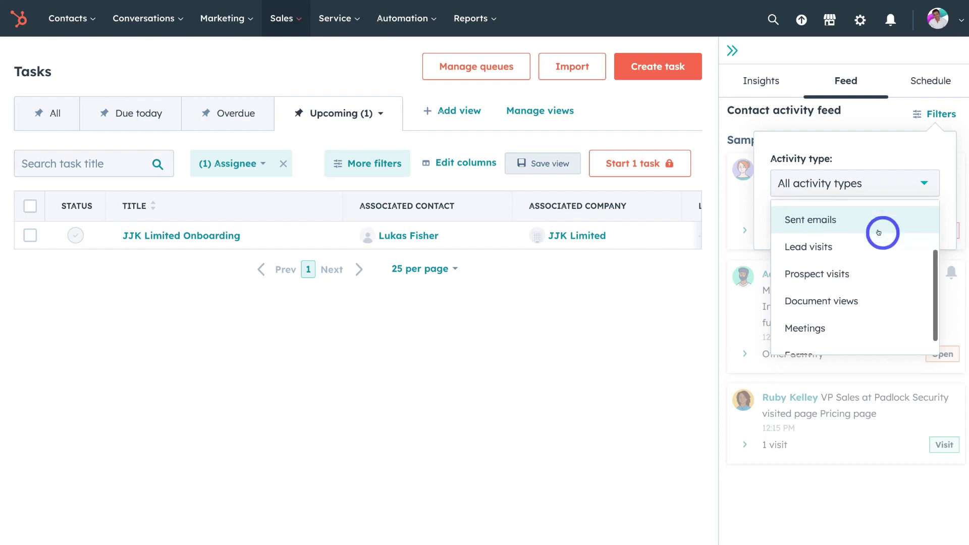
{"action": "scroll", "coordinate": [824, 308], "scroll_direction": "up", "scroll_amount": 3}
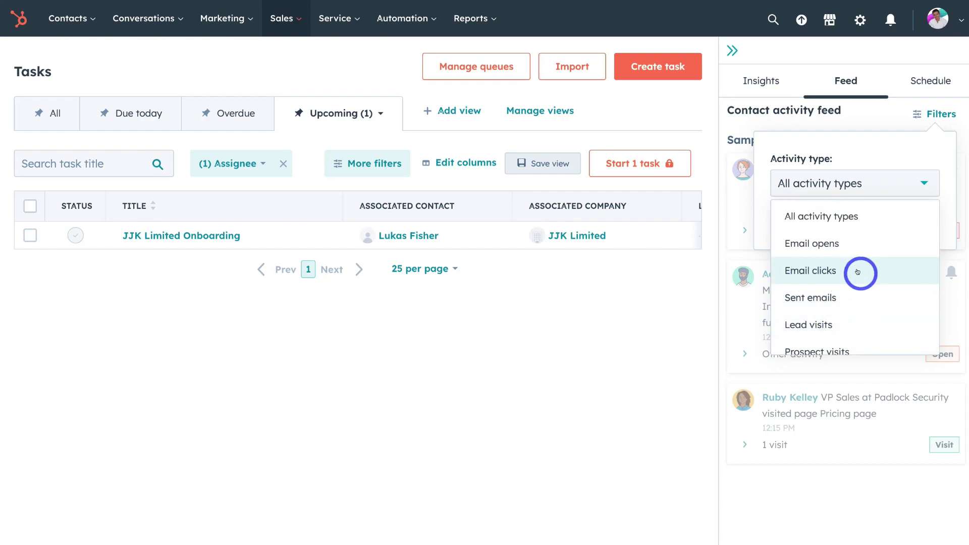
{"action": "left_click", "coordinate": [883, 151]}
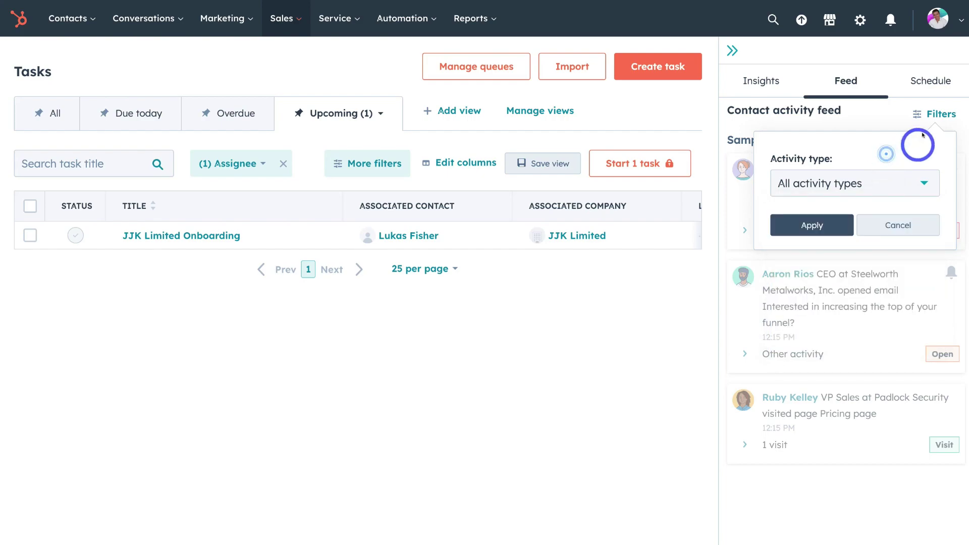
{"action": "left_click", "coordinate": [874, 119]}
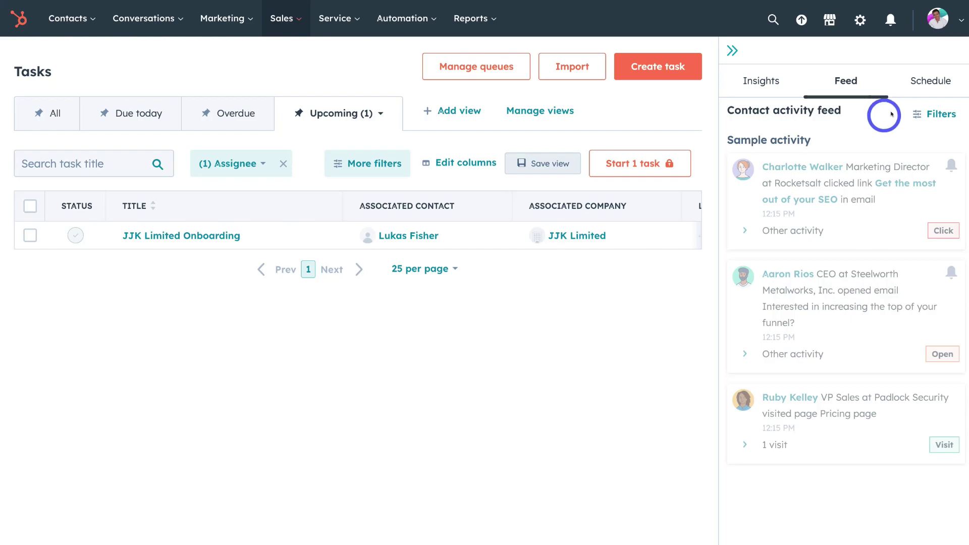
- Show the daily schedule beside the tasks and look through the day's time slots for planned events
{"action": "left_click", "coordinate": [933, 81]}
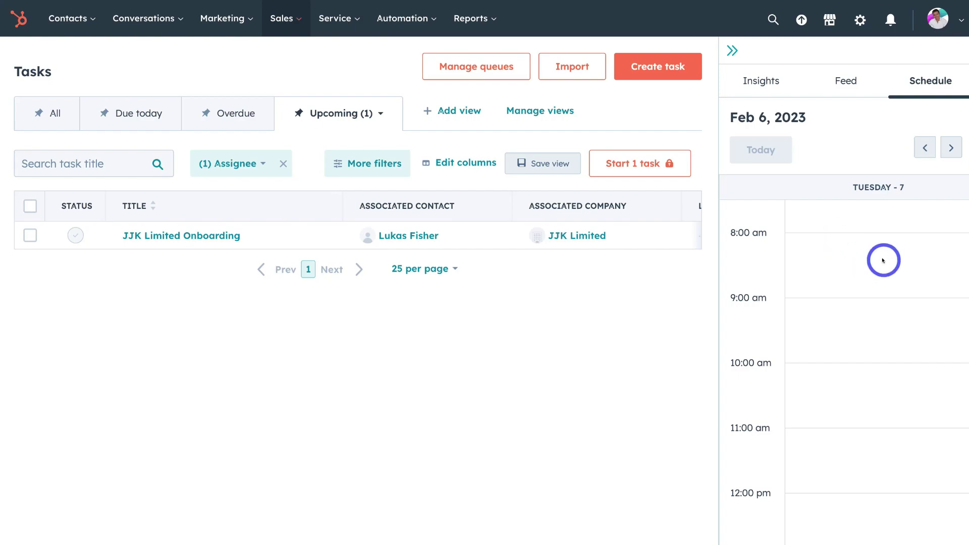
{"action": "scroll", "coordinate": [884, 258], "scroll_direction": "down", "scroll_amount": 8}
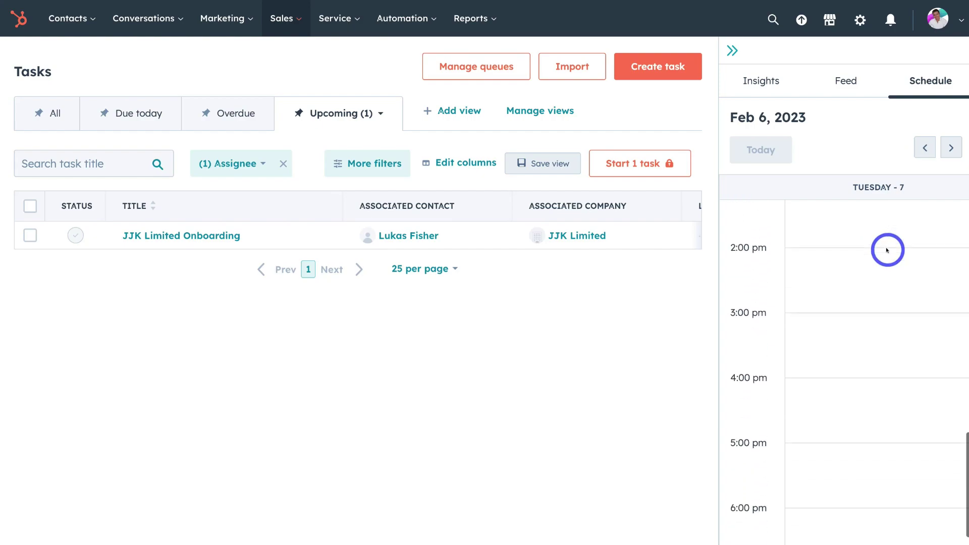
{"action": "scroll", "coordinate": [888, 250], "scroll_direction": "up", "scroll_amount": 15}
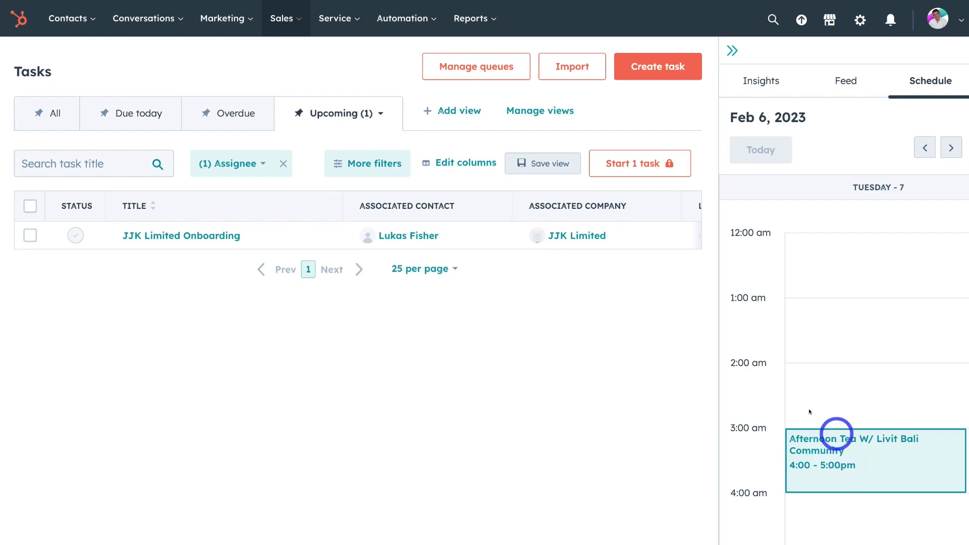
- Go to the contacts list and open the record of the first contact listed
{"action": "left_click", "coordinate": [72, 21]}
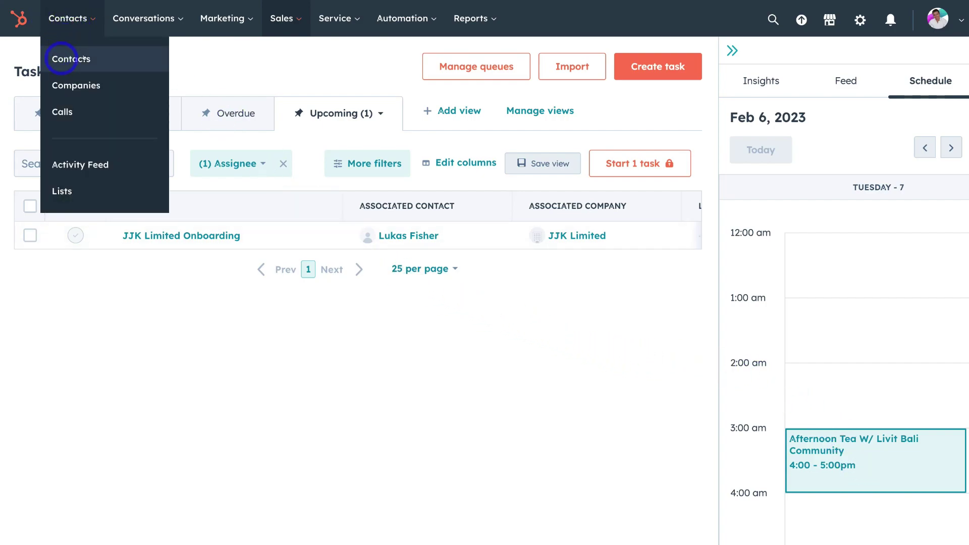
{"action": "left_click", "coordinate": [109, 59]}
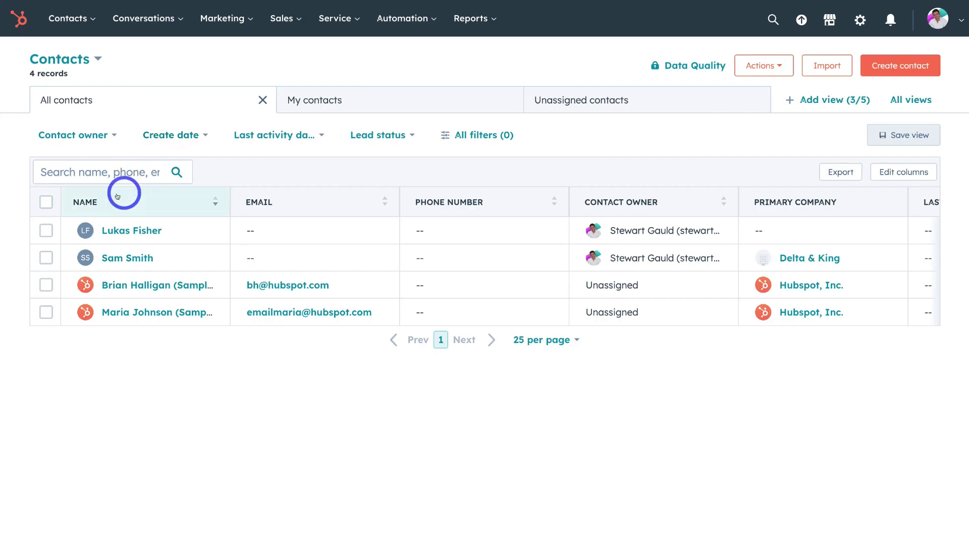
{"action": "left_click", "coordinate": [130, 230]}
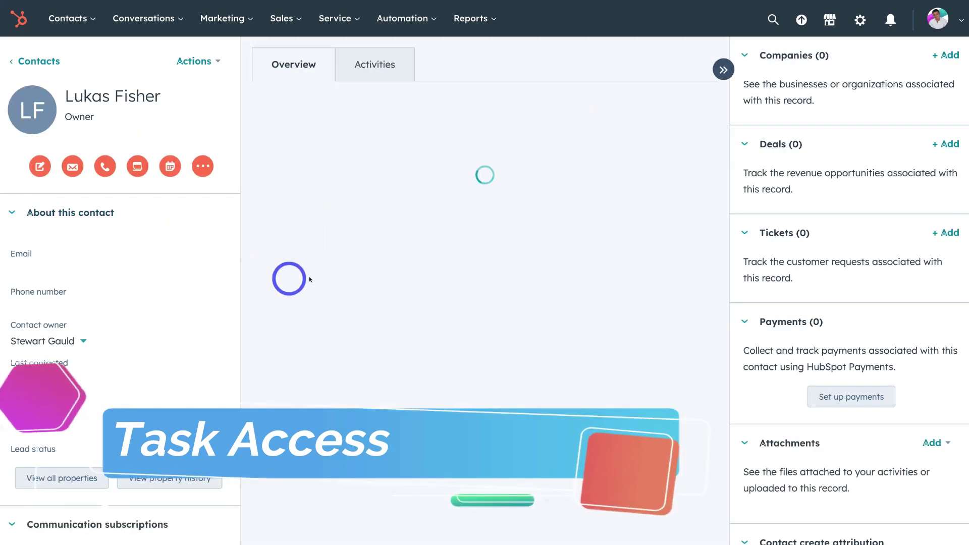
- Start a new task from the contact's record and check which records it is associated with, leaving the associations as they are
{"action": "left_click", "coordinate": [132, 165]}
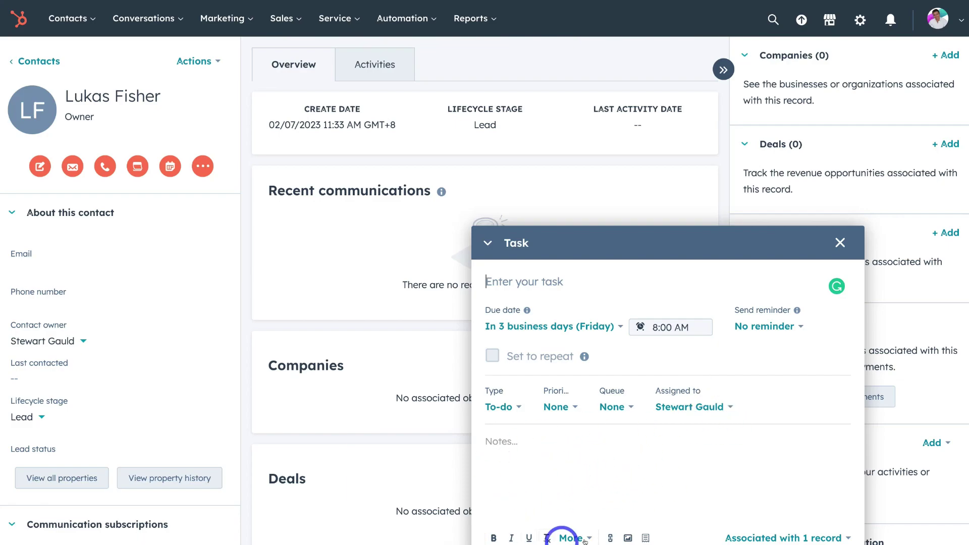
{"action": "left_click", "coordinate": [799, 539]}
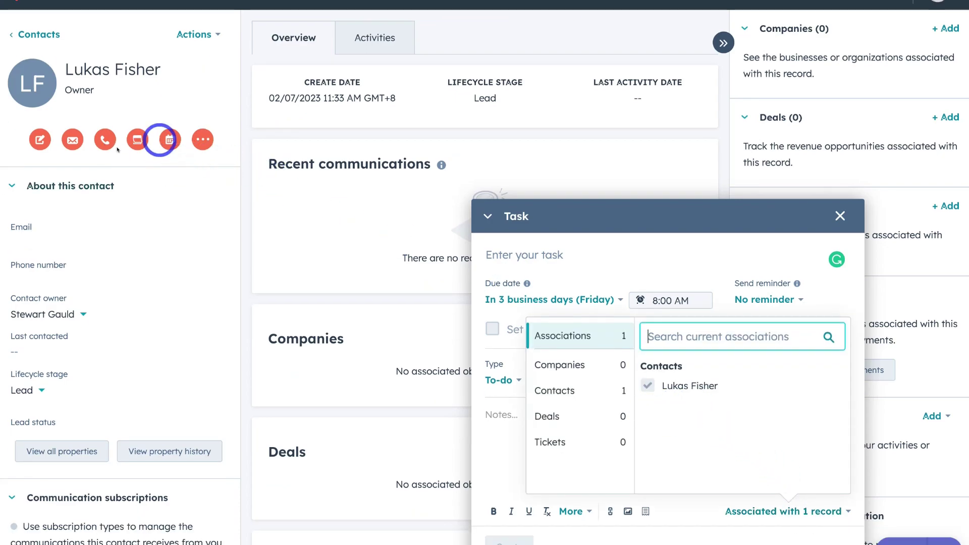
{"action": "left_click", "coordinate": [823, 297]}
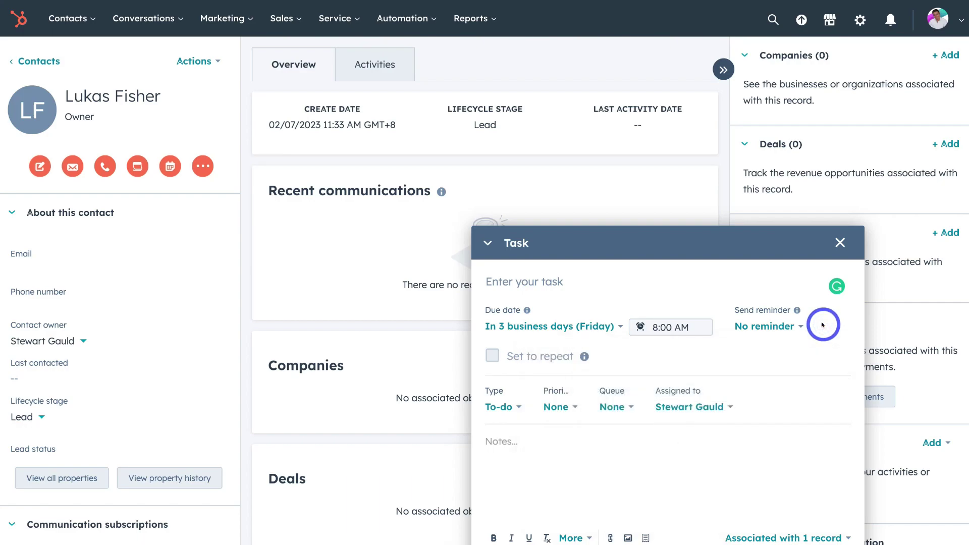
- Go to the deals board and open a preview of the Website Design deal in the Appointment Scheduled stage
{"action": "left_click", "coordinate": [72, 21]}
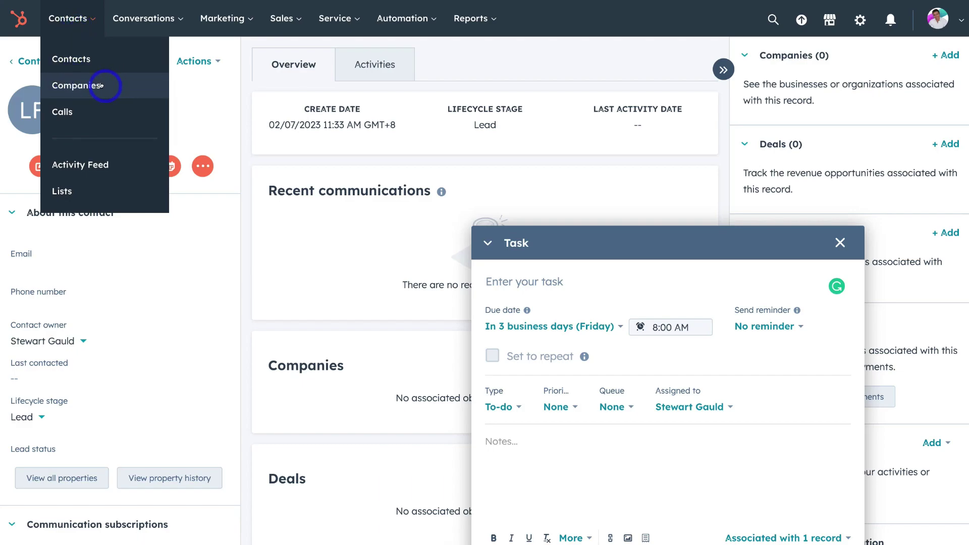
{"action": "mouse_move", "coordinate": [241, 19]}
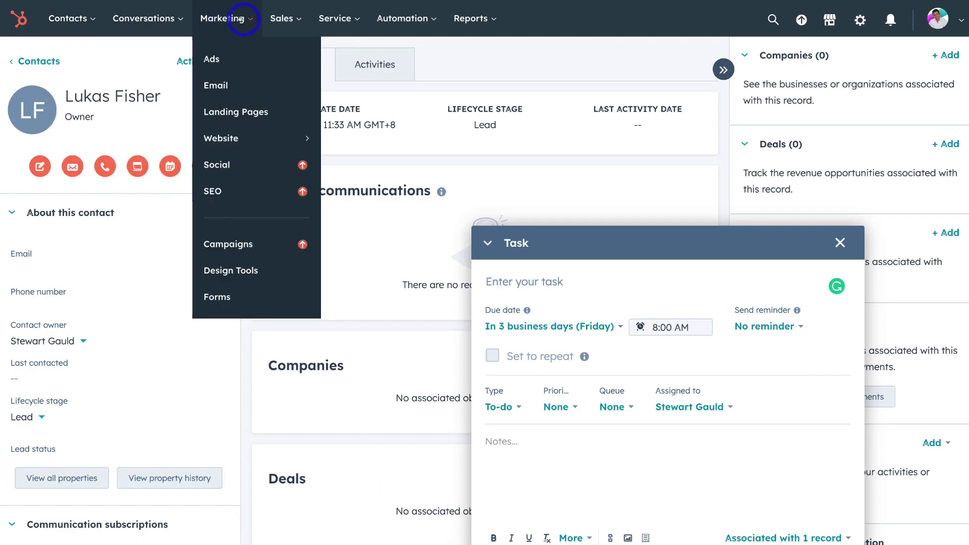
{"action": "mouse_move", "coordinate": [281, 18]}
{"action": "left_click", "coordinate": [320, 59]}
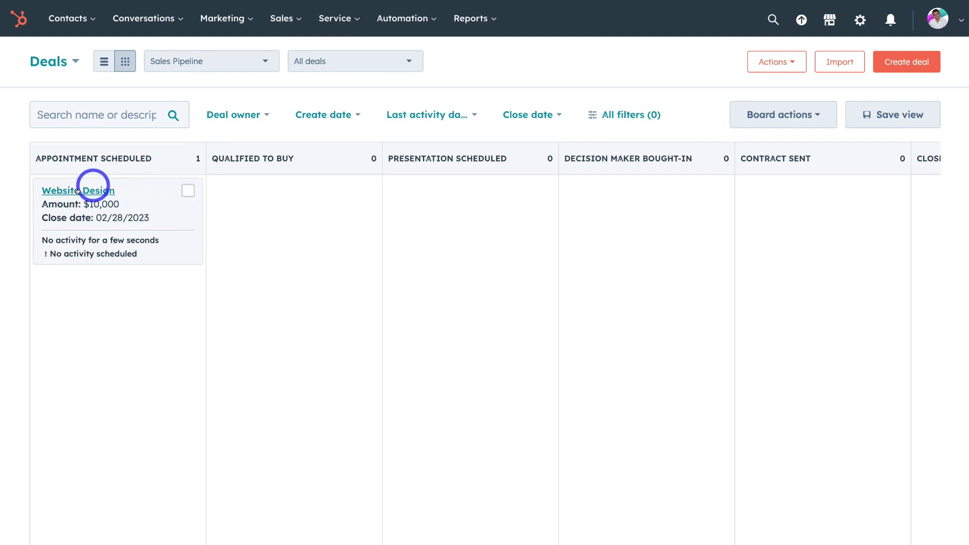
{"action": "left_click", "coordinate": [149, 201]}
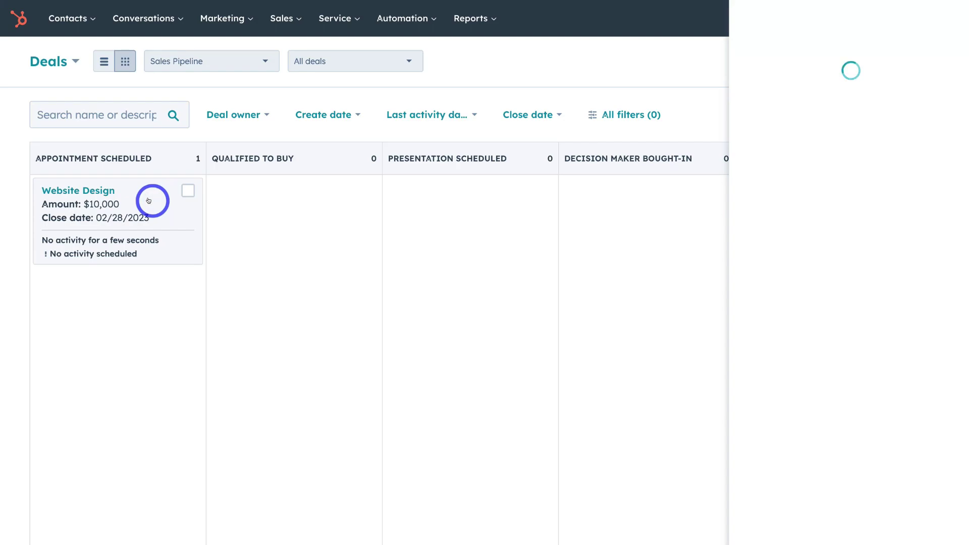
- Look through the Website Design deal's preview sections and open its full record
{"action": "scroll", "coordinate": [838, 183], "scroll_direction": "down", "scroll_amount": 10}
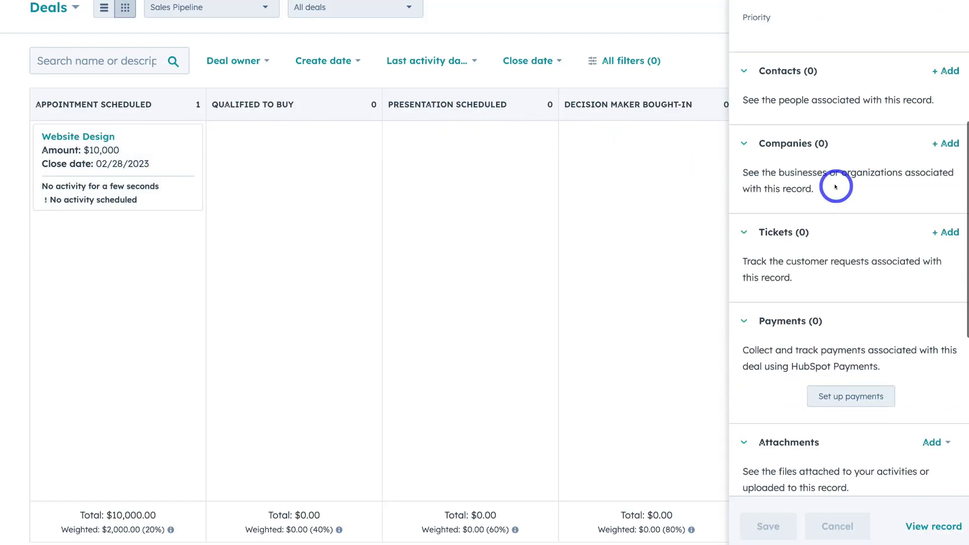
{"action": "scroll", "coordinate": [836, 186], "scroll_direction": "down", "scroll_amount": 3}
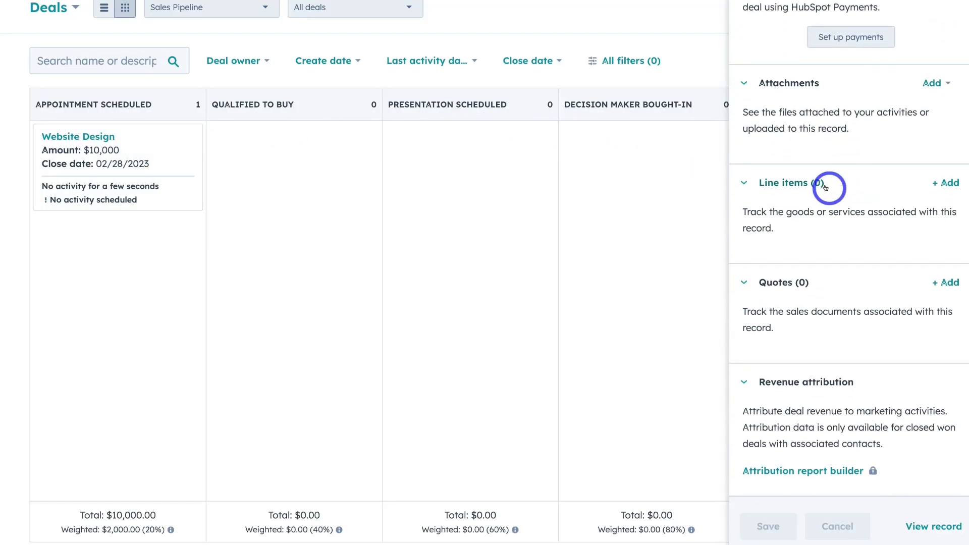
{"action": "left_click", "coordinate": [925, 525]}
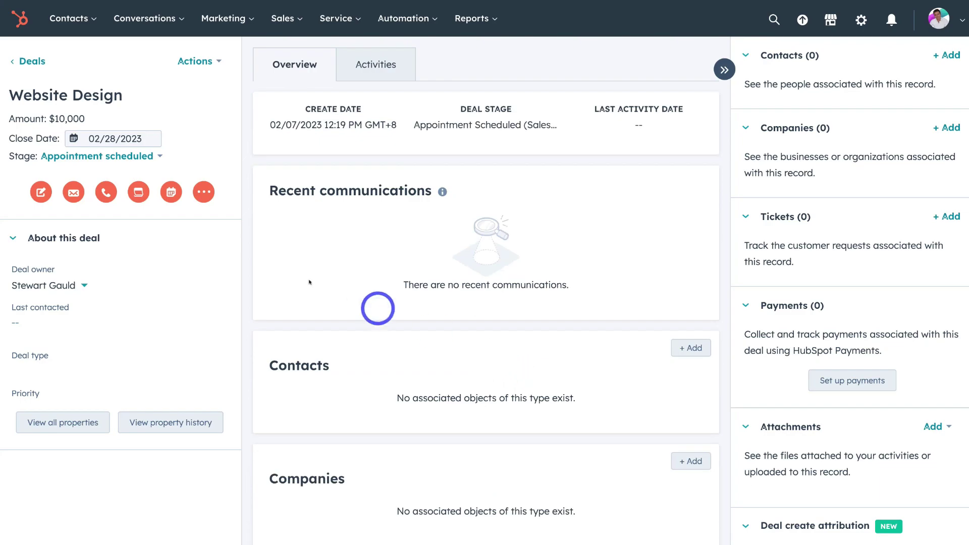
- Start a new task from the Website Design deal's record and show the records it is associated with
{"action": "left_click", "coordinate": [137, 192]}
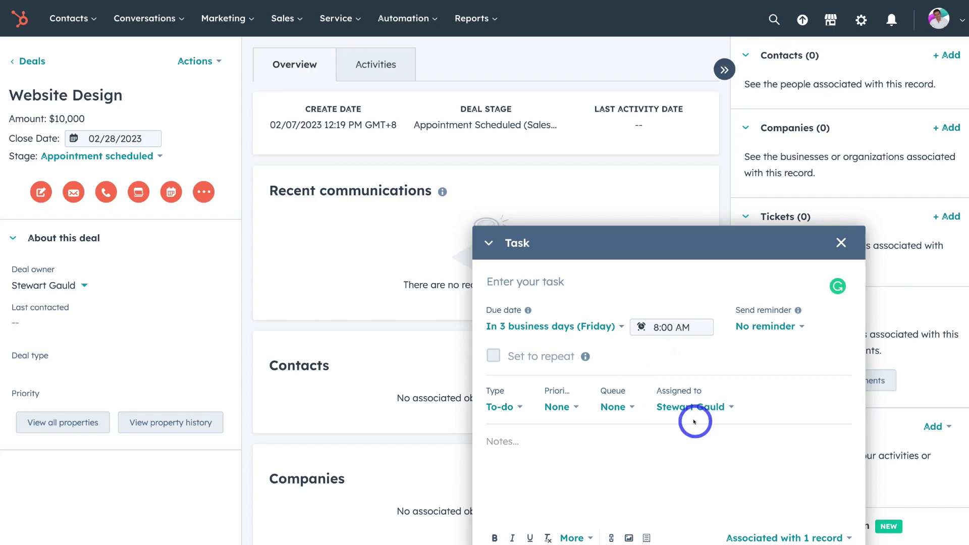
{"action": "left_click", "coordinate": [822, 540]}
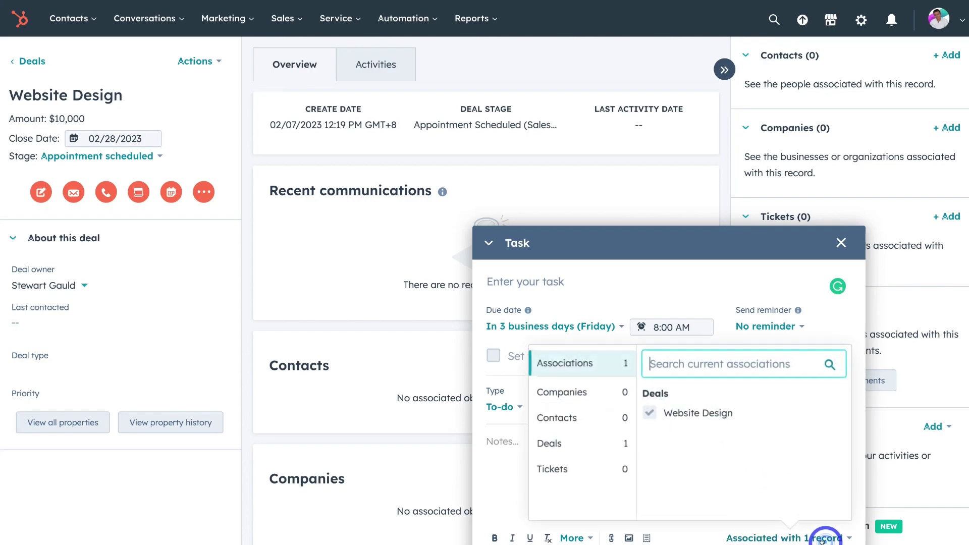